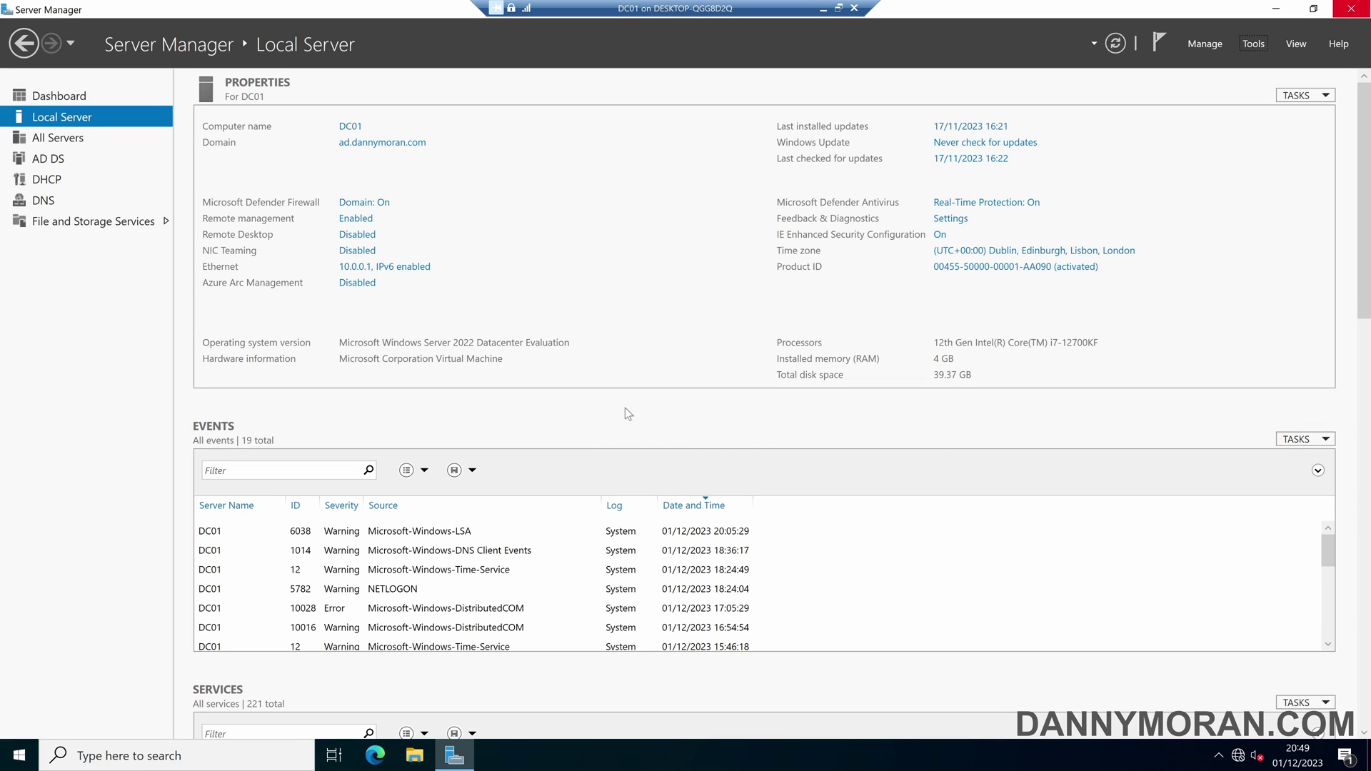
Step: Open Server Manager's Tools menu to reach Group Policy Management
{"action": "left_click", "coordinate": [1241, 41]}
Step: Launch Group Policy Management and select the Workstations OU to see lockdown-settings linked there
{"action": "left_click", "coordinate": [1154, 296]}
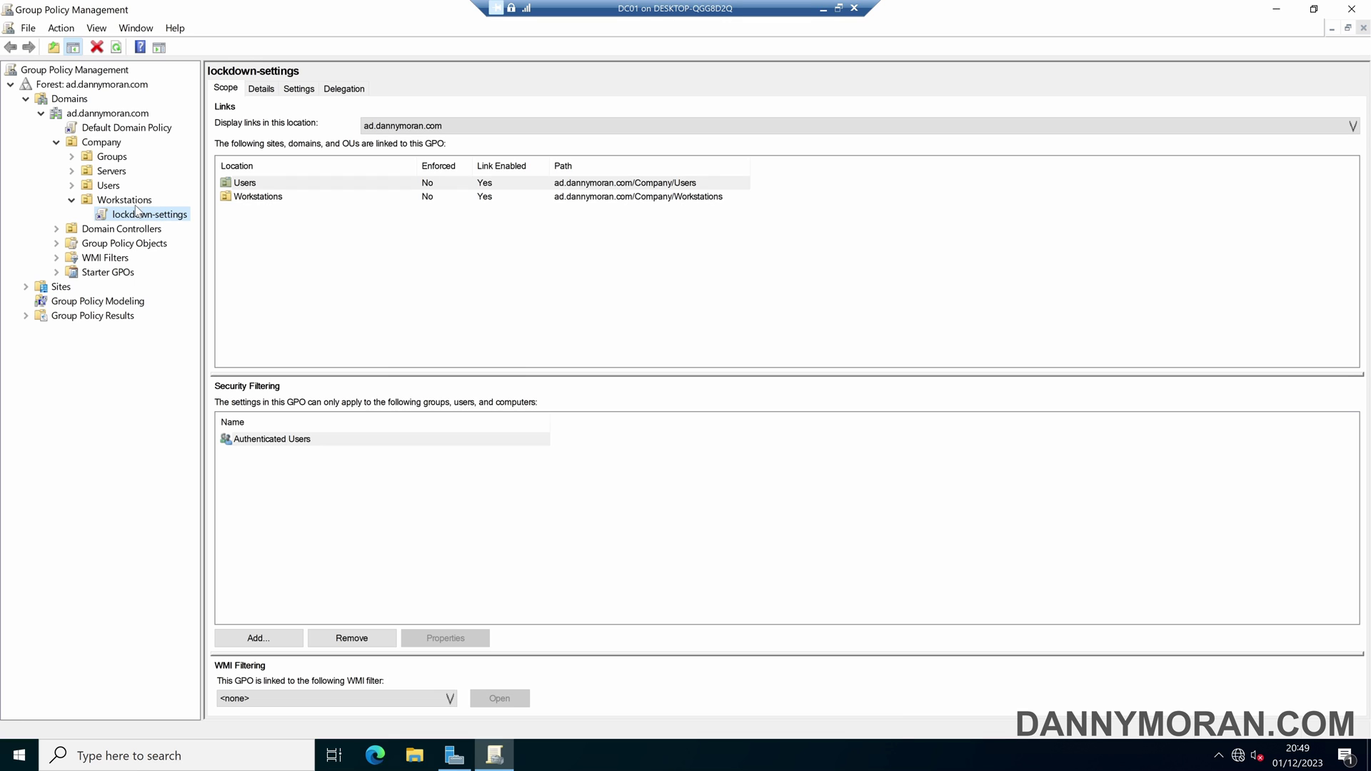
{"action": "left_click", "coordinate": [138, 200]}
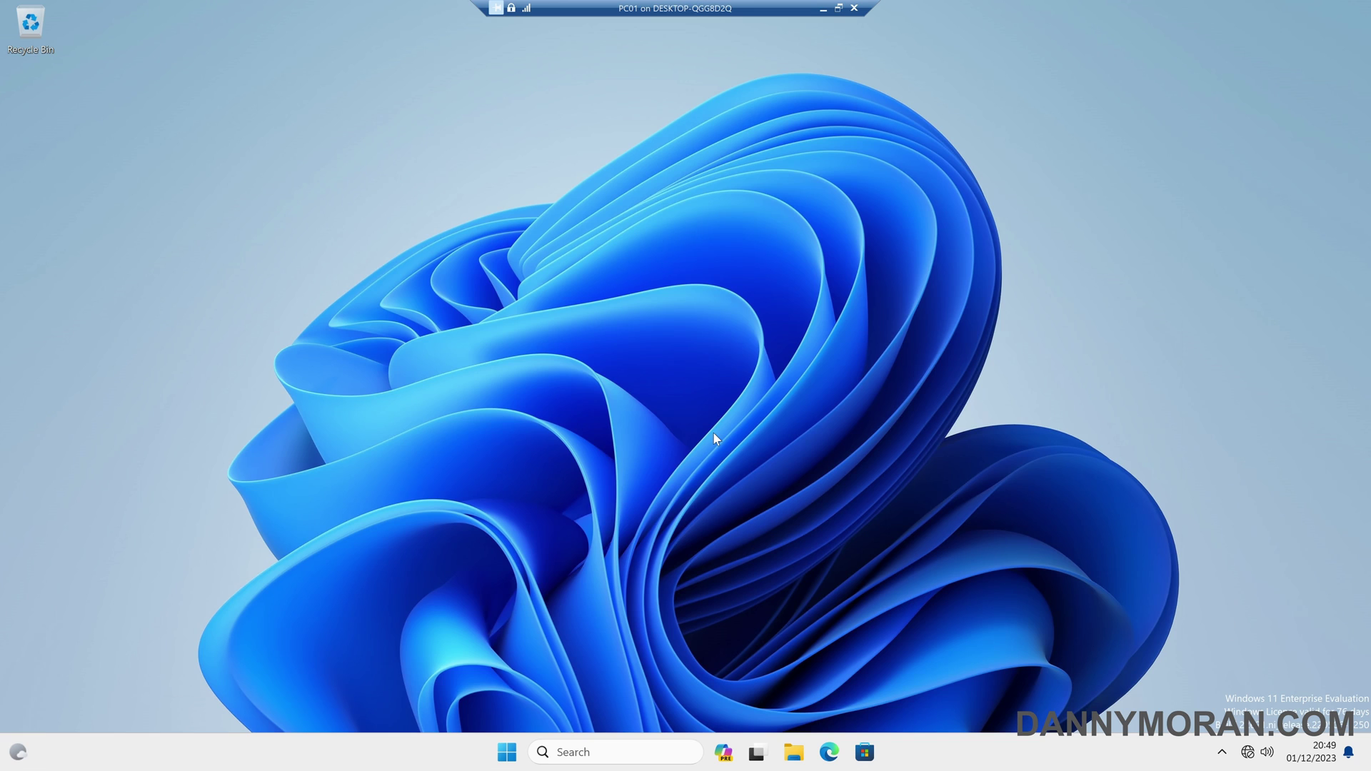
{"action": "key", "text": "super"}
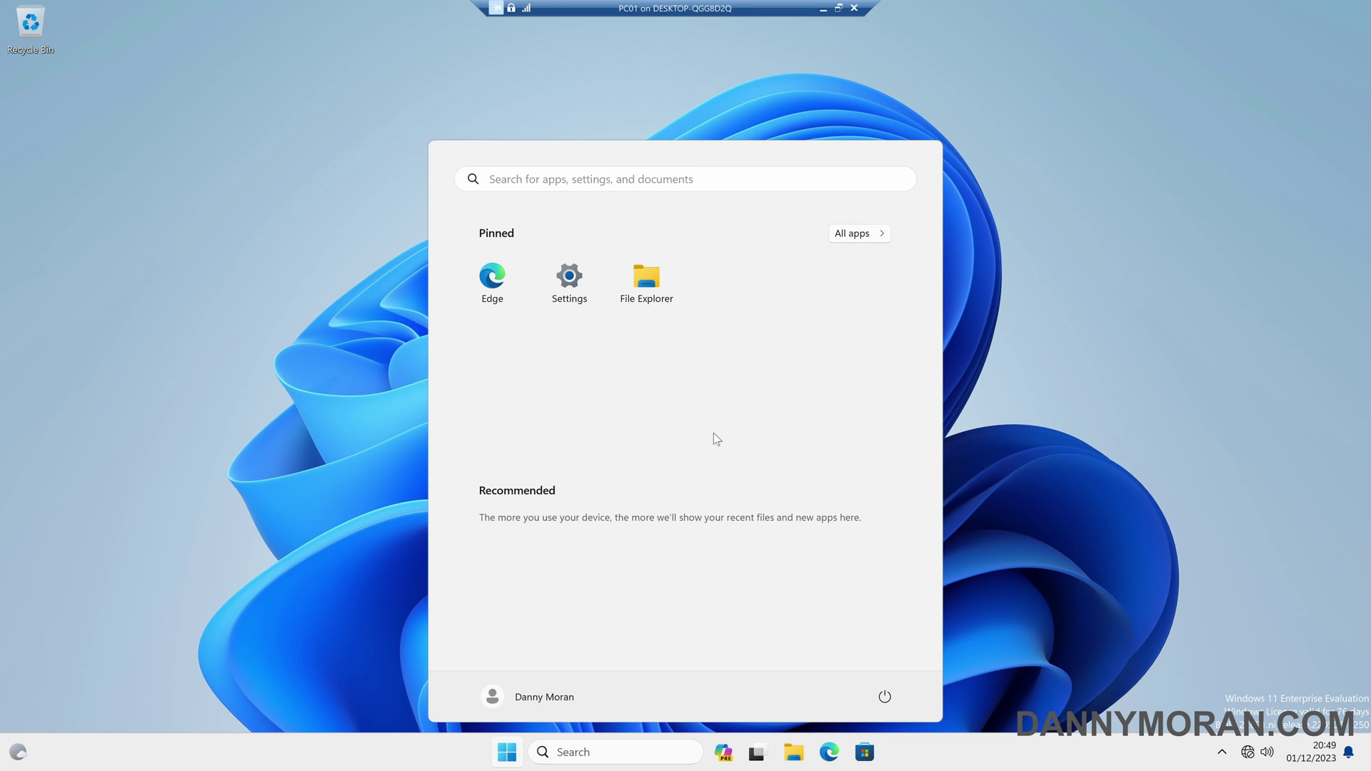
{"action": "left_click", "coordinate": [561, 280]}
{"action": "left_click", "coordinate": [903, 404]}
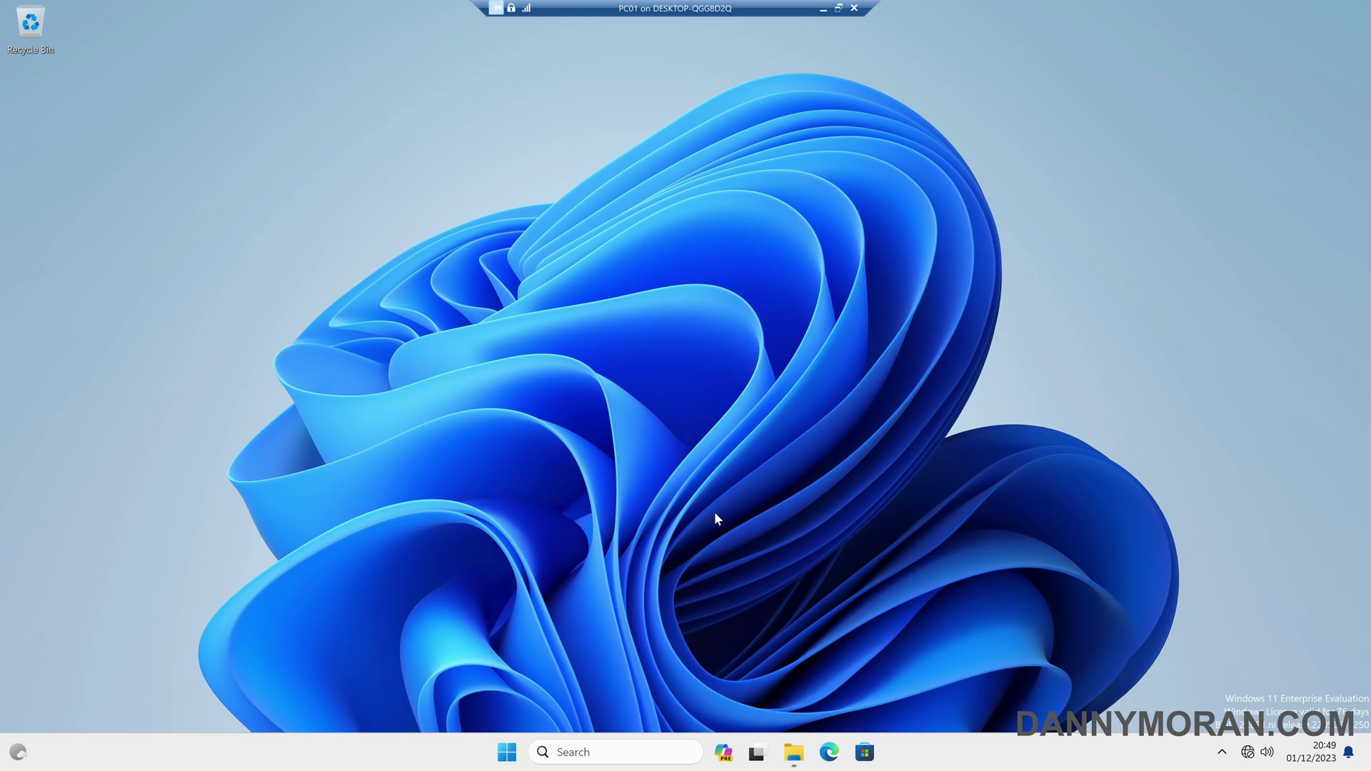
{"action": "key", "text": "super"}
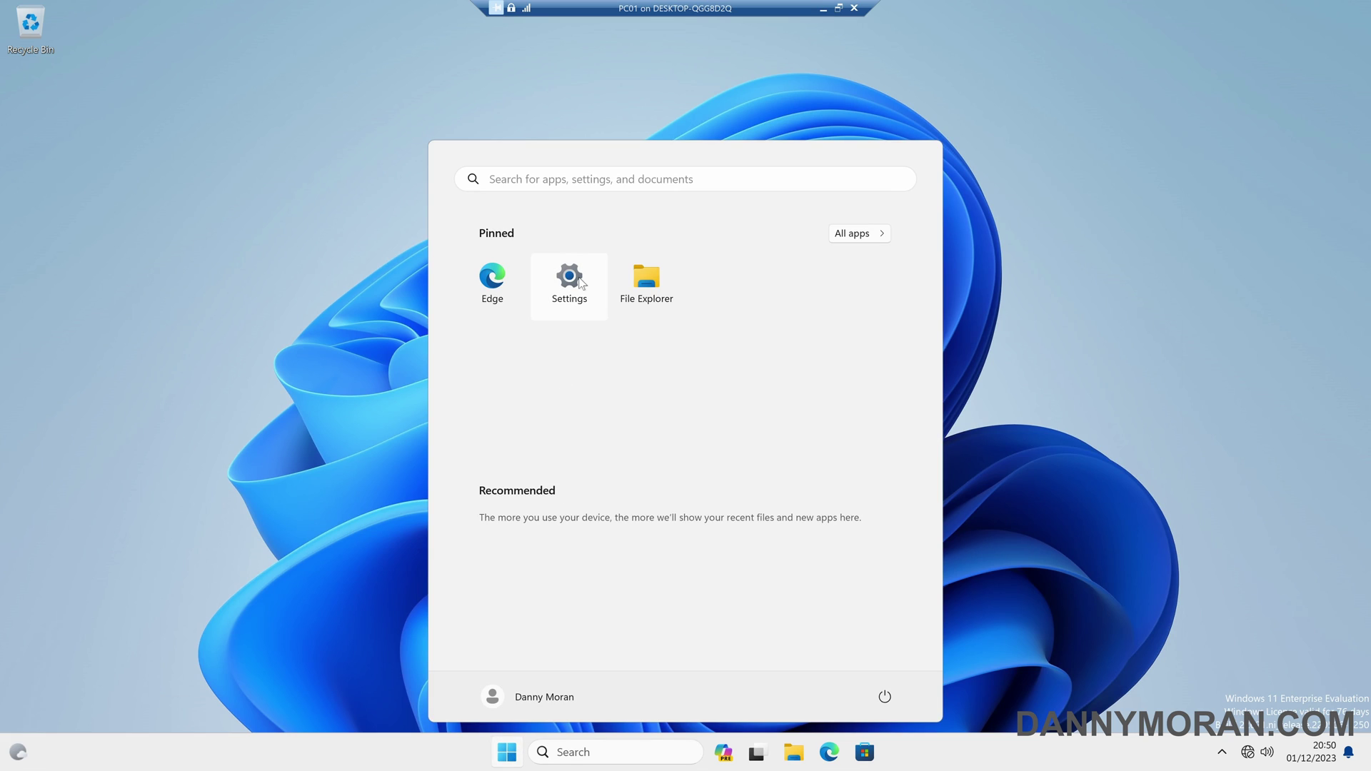
{"action": "type", "text": "control"}
{"action": "key", "text": "Return"}
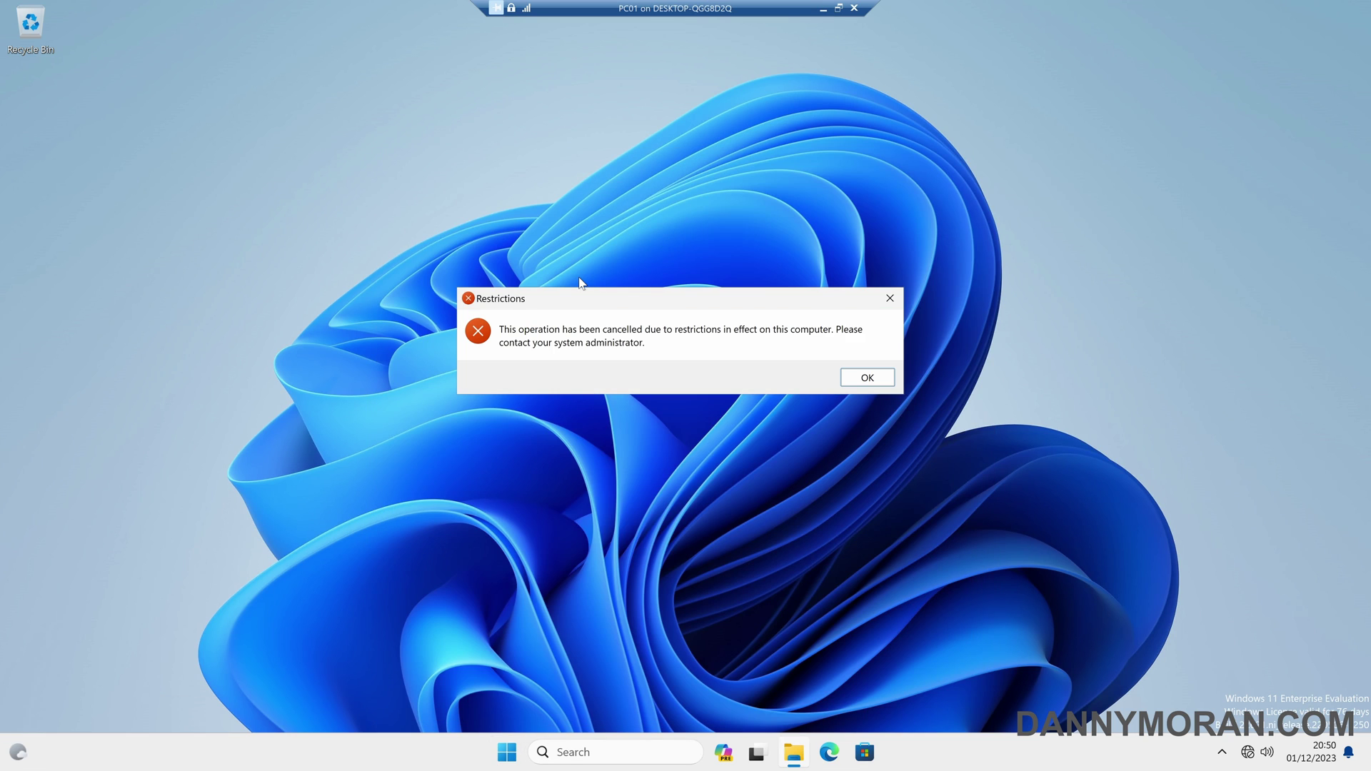
{"action": "left_click", "coordinate": [847, 379]}
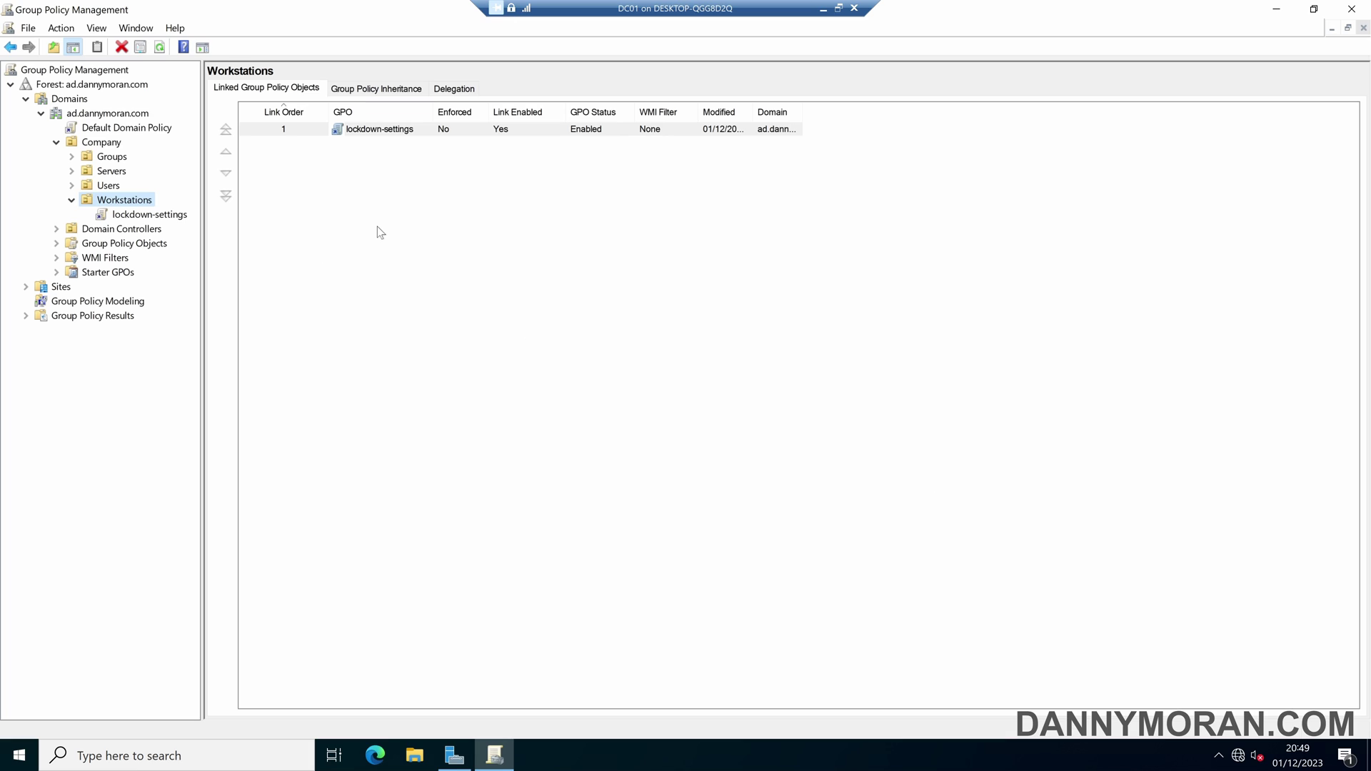
Step: Show the Delegation permissions of lockdown-settings under Group Policy Objects
{"action": "left_click", "coordinate": [56, 243]}
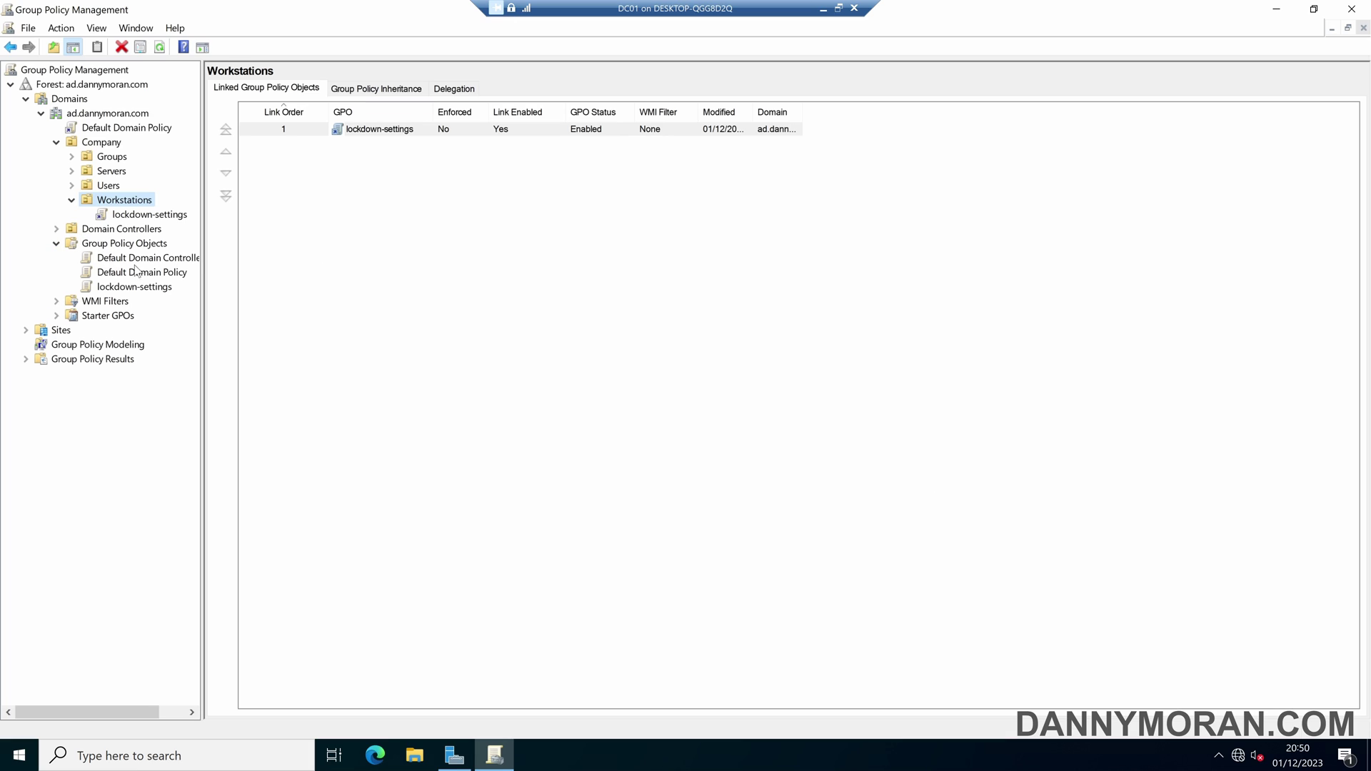
{"action": "left_click", "coordinate": [144, 286]}
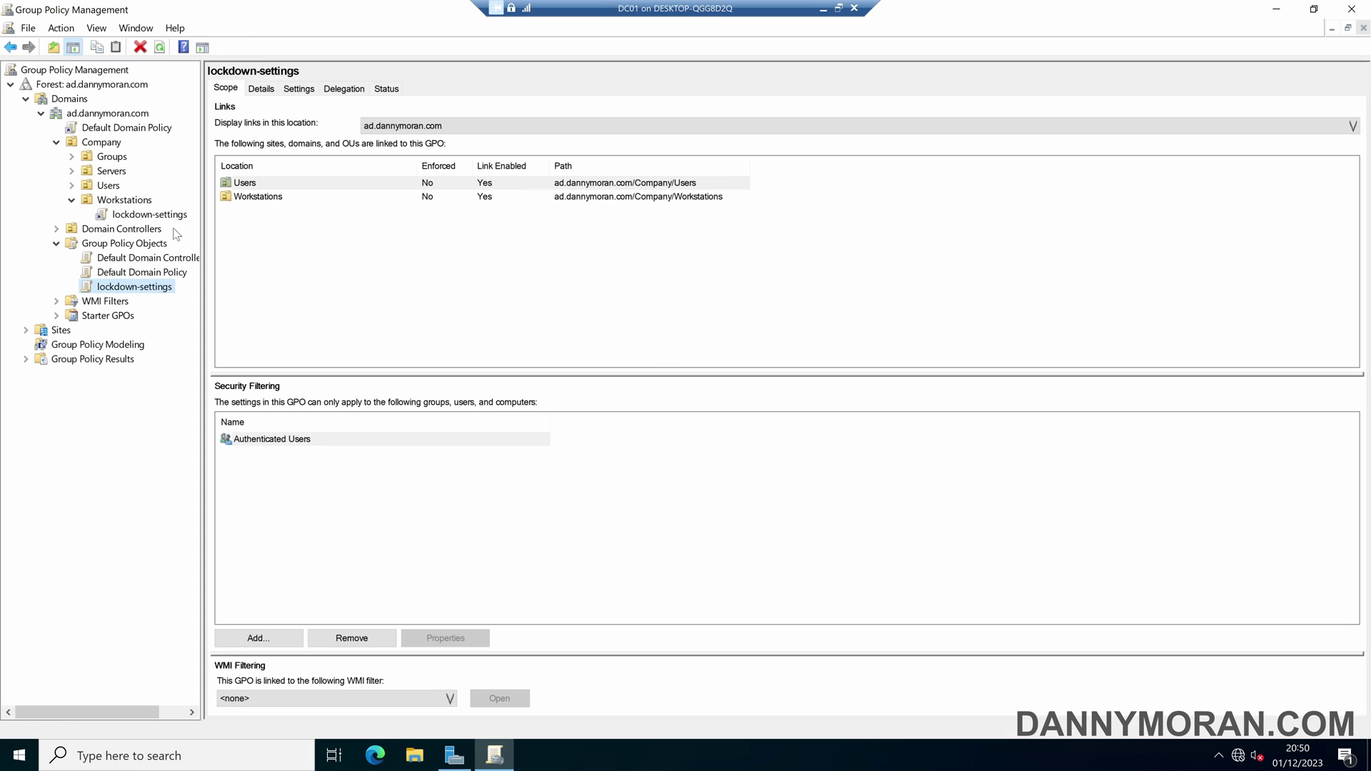
{"action": "left_click", "coordinate": [345, 90]}
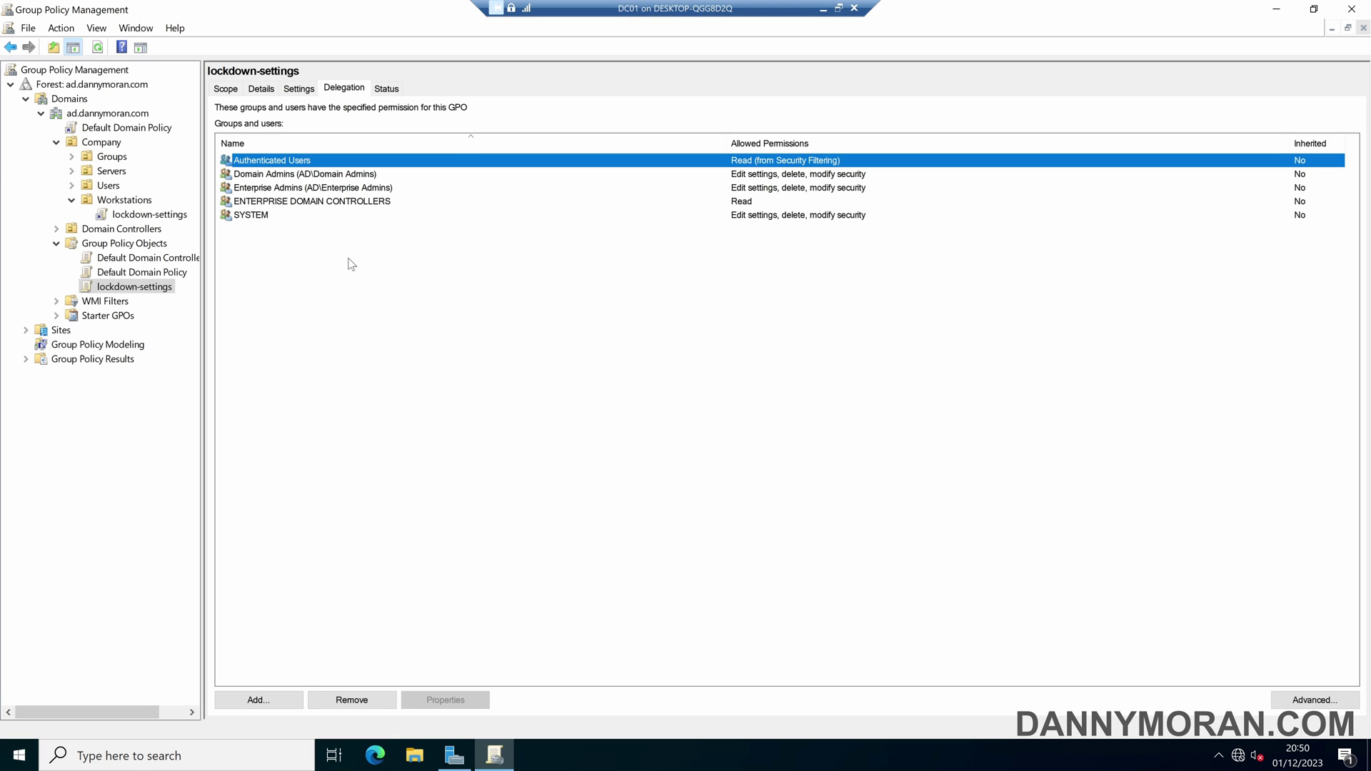
Step: Switch to Server Manager and launch Active Directory Users and Computers
{"action": "left_click", "coordinate": [454, 755]}
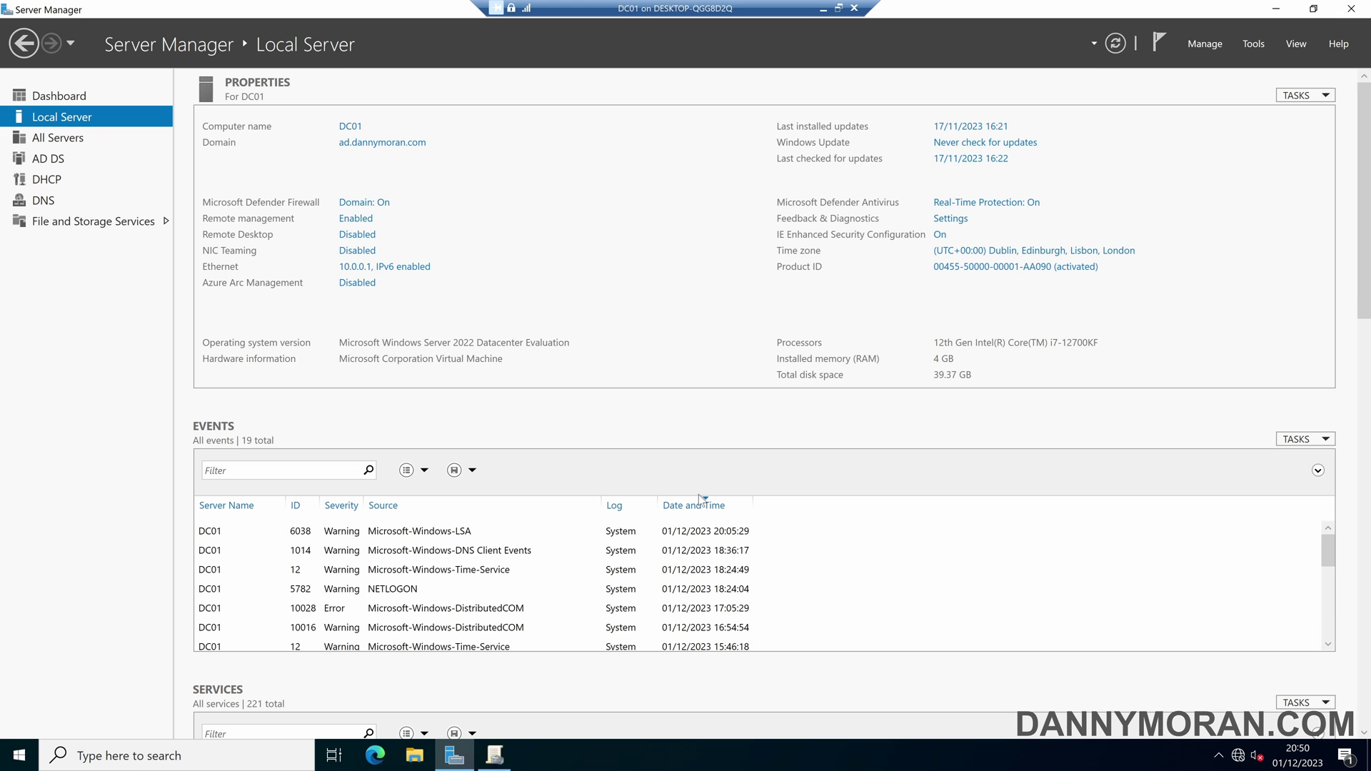
{"action": "left_click", "coordinate": [1257, 47]}
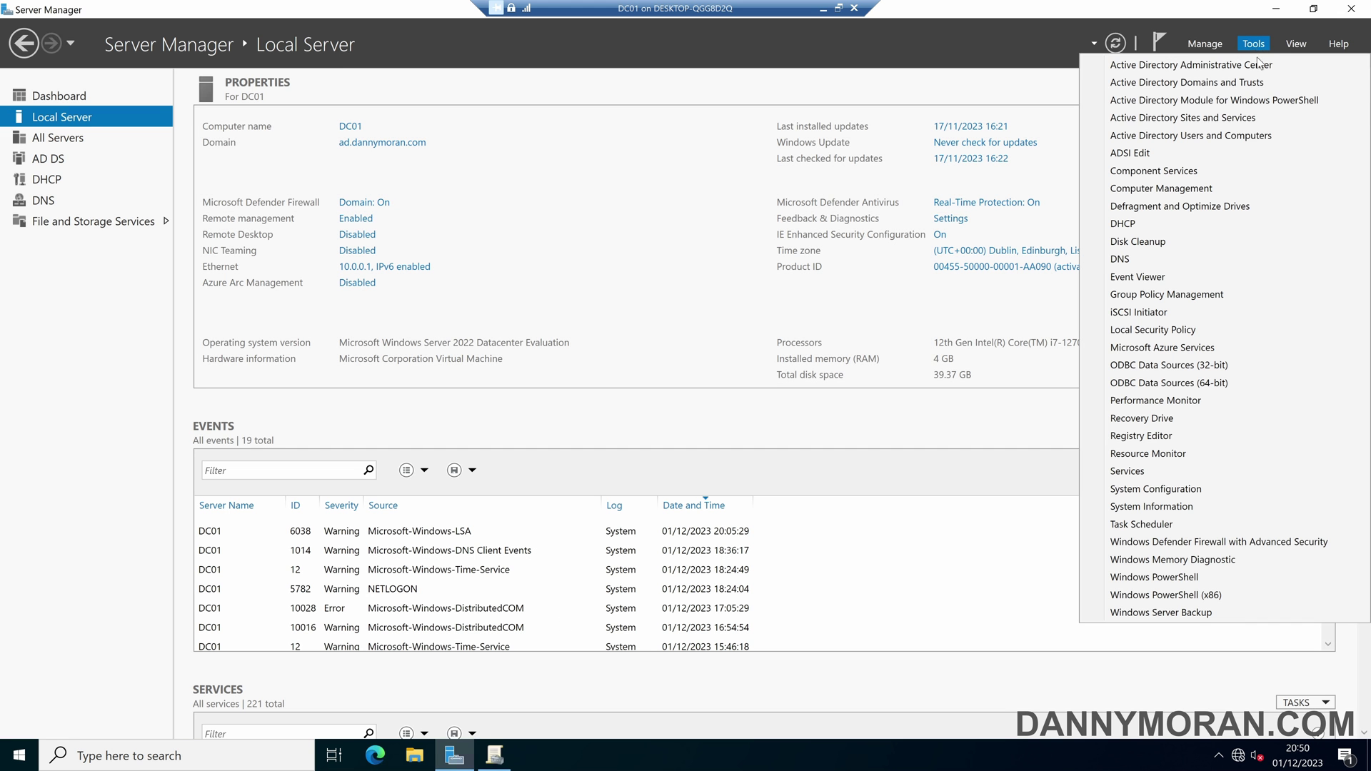
{"action": "left_click", "coordinate": [1243, 135]}
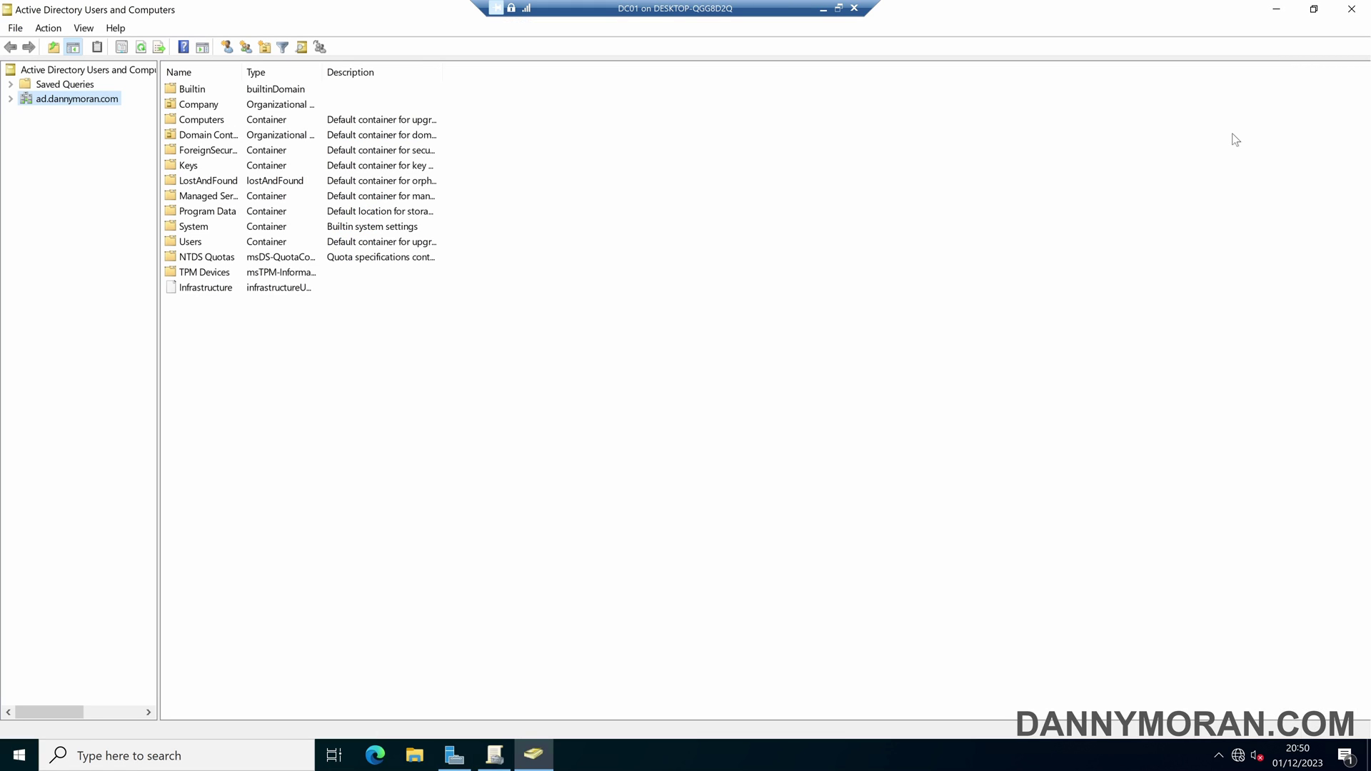
Step: Expand ad.dannymoran.com > Company and bring up the New menu for the Groups OU
{"action": "left_click", "coordinate": [11, 100]}
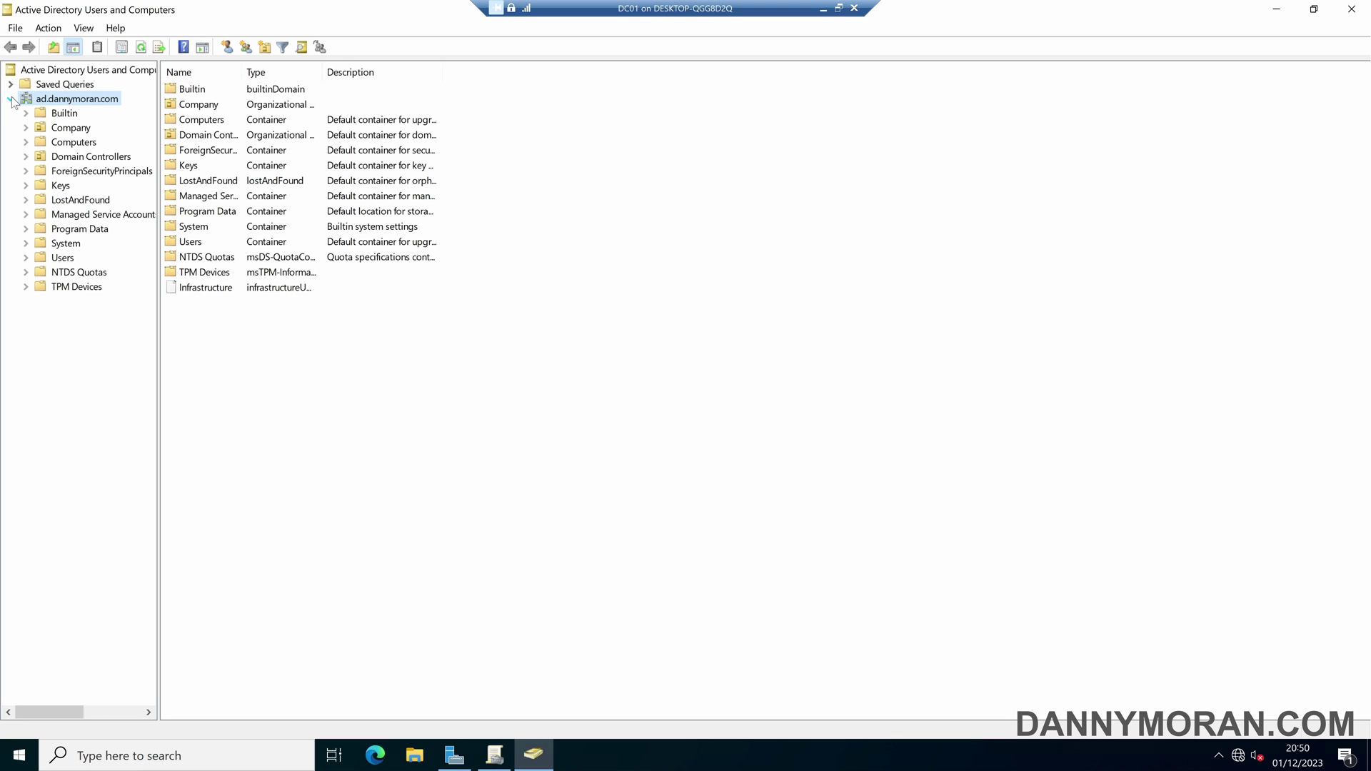
{"action": "left_click", "coordinate": [26, 128]}
{"action": "left_click", "coordinate": [77, 144]}
{"action": "right_click", "coordinate": [77, 145]}
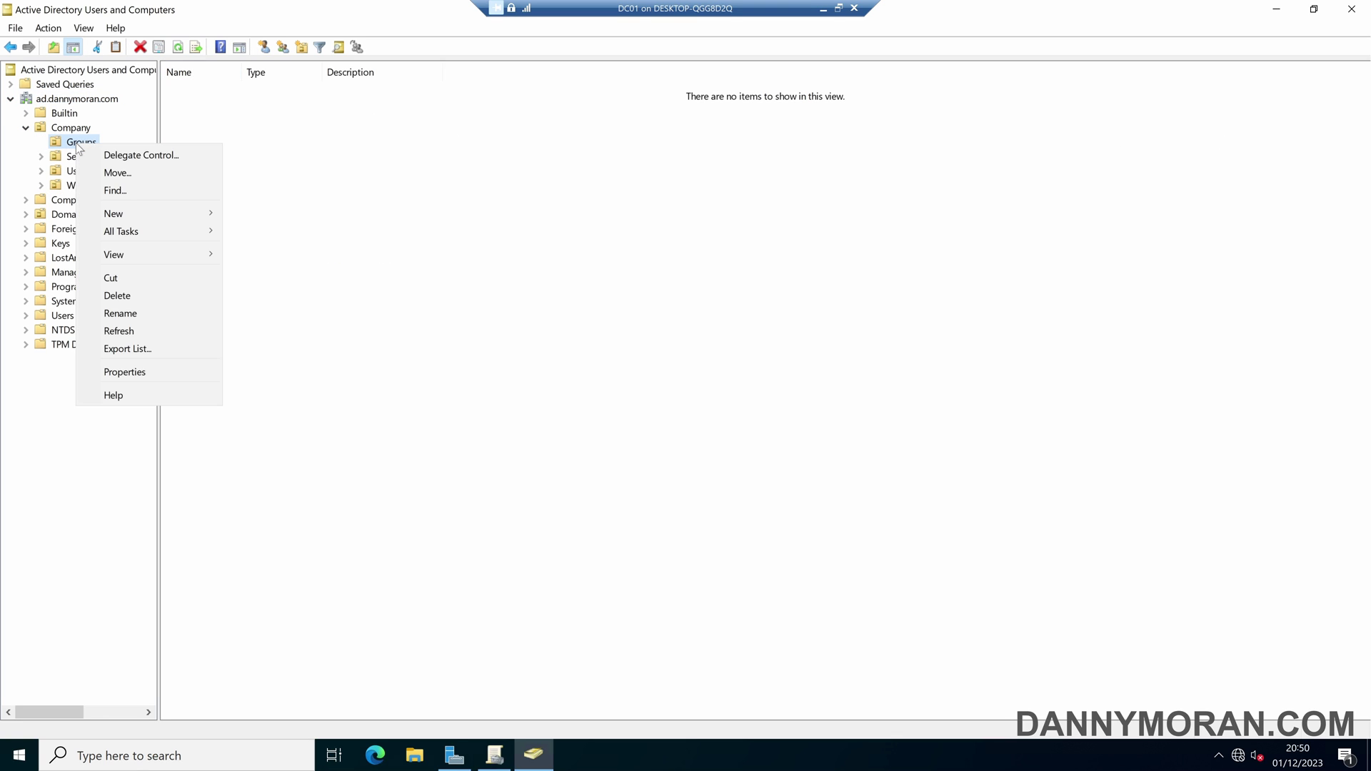
{"action": "mouse_move", "coordinate": [143, 212]}
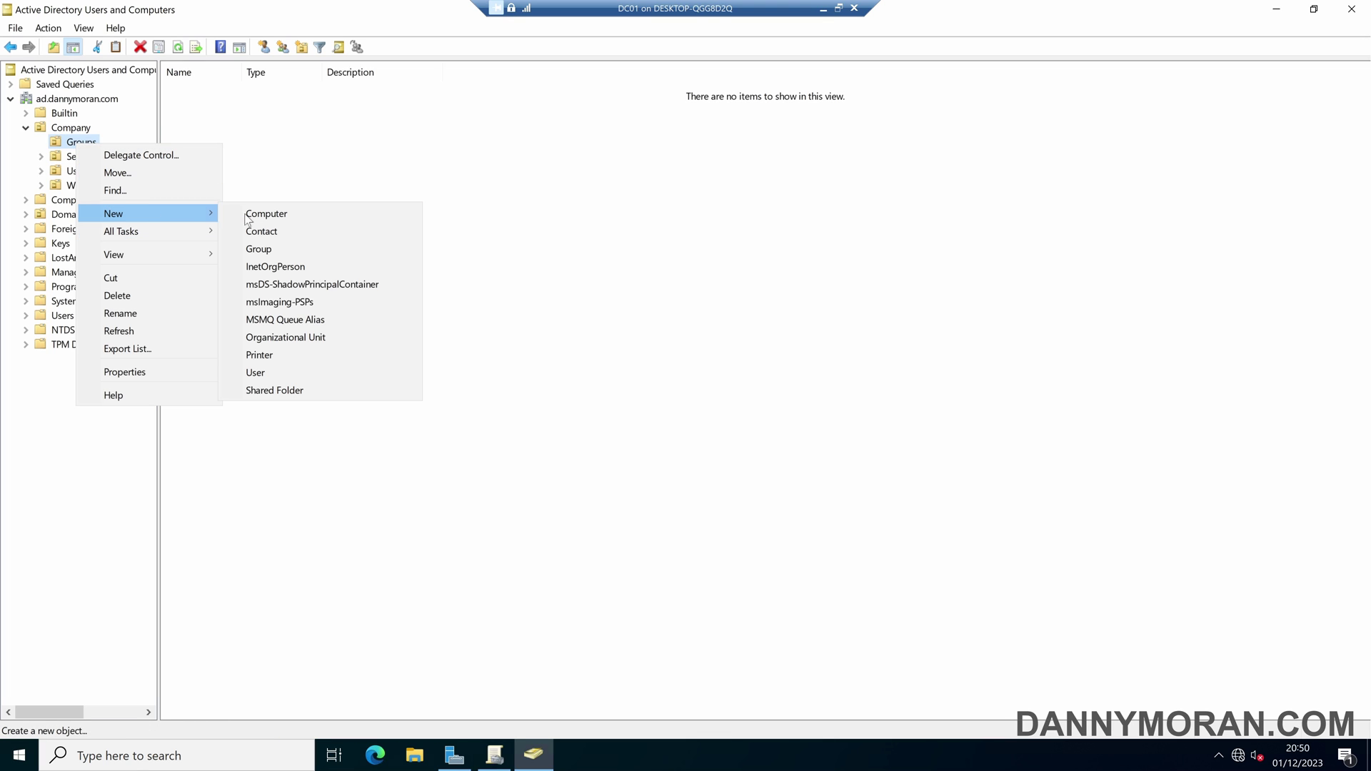
Step: Start a new Global Security group named deny-gpo-workstation-security in Company/Groups
{"action": "left_click", "coordinate": [310, 243]}
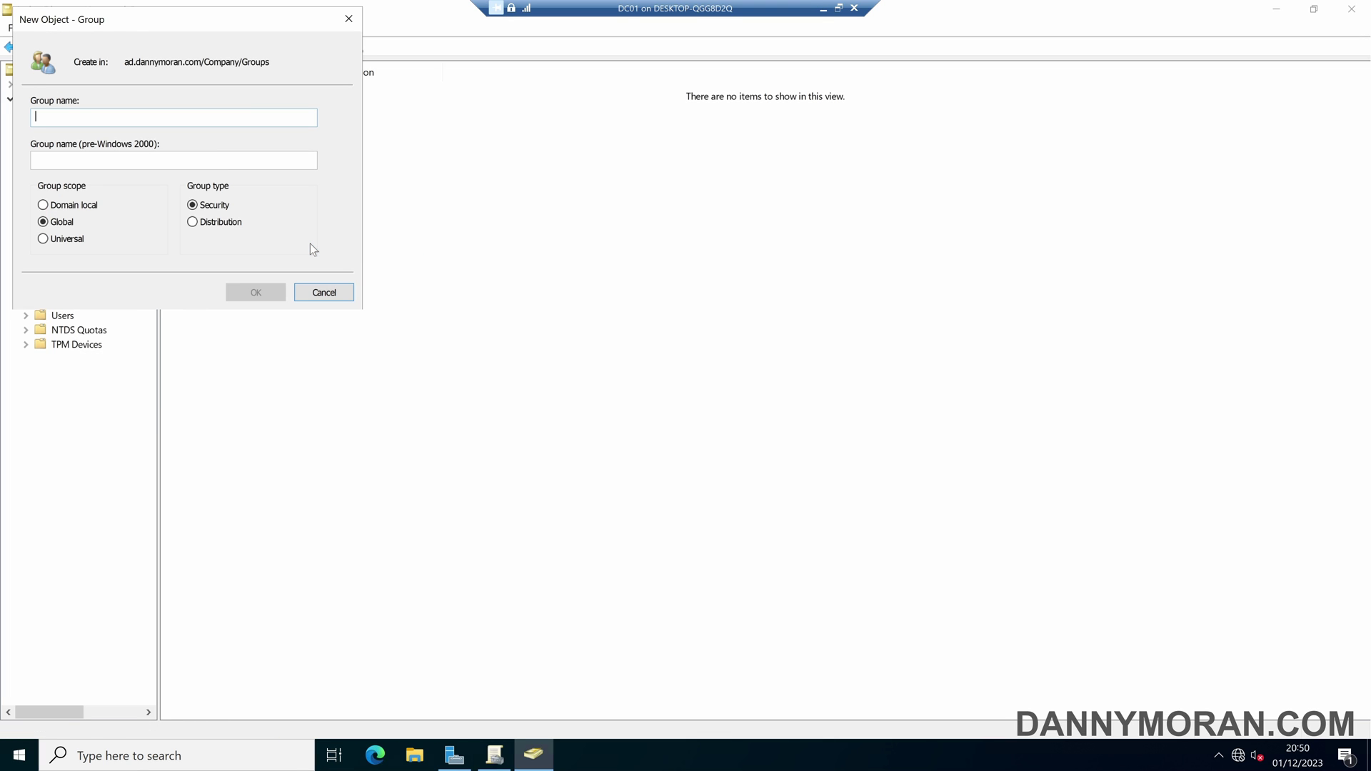
{"action": "type", "text": "deny-g"}
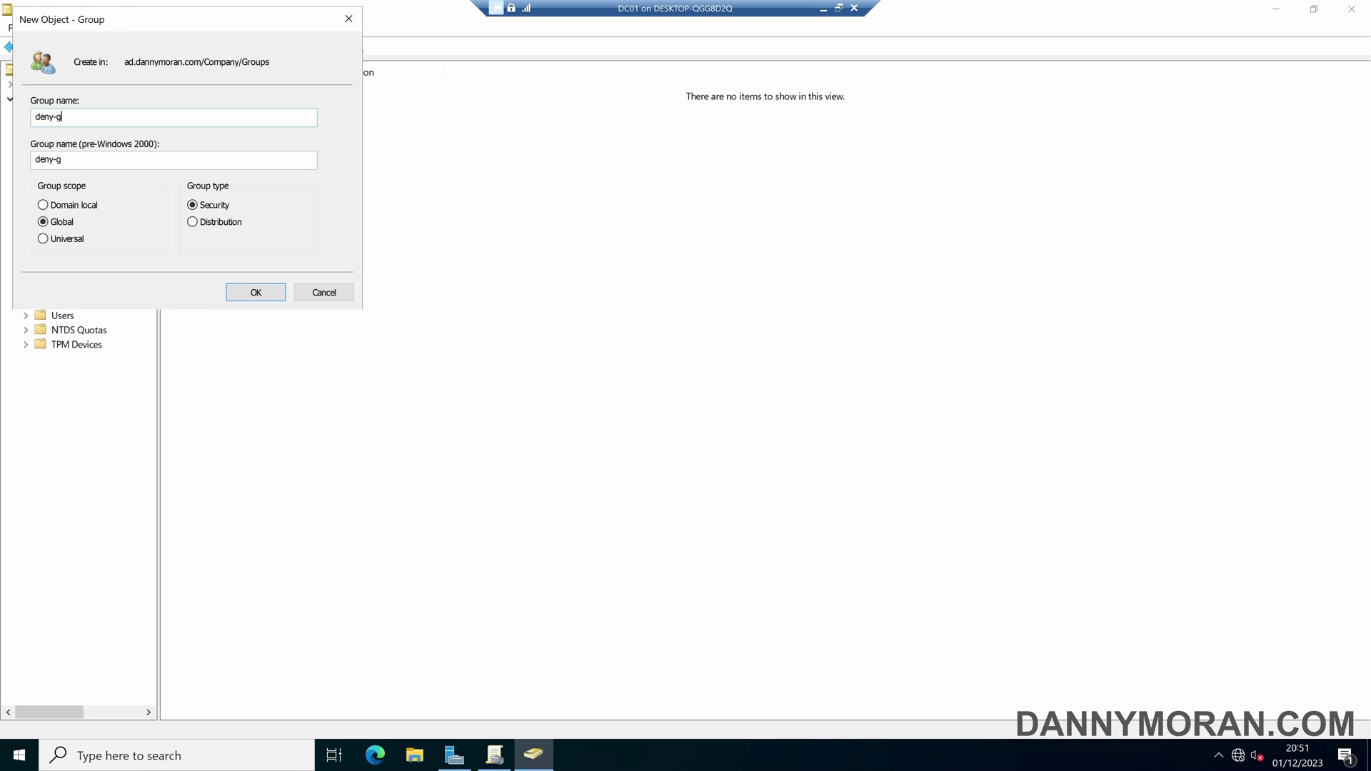
{"action": "type", "text": "po-workstation-security"}
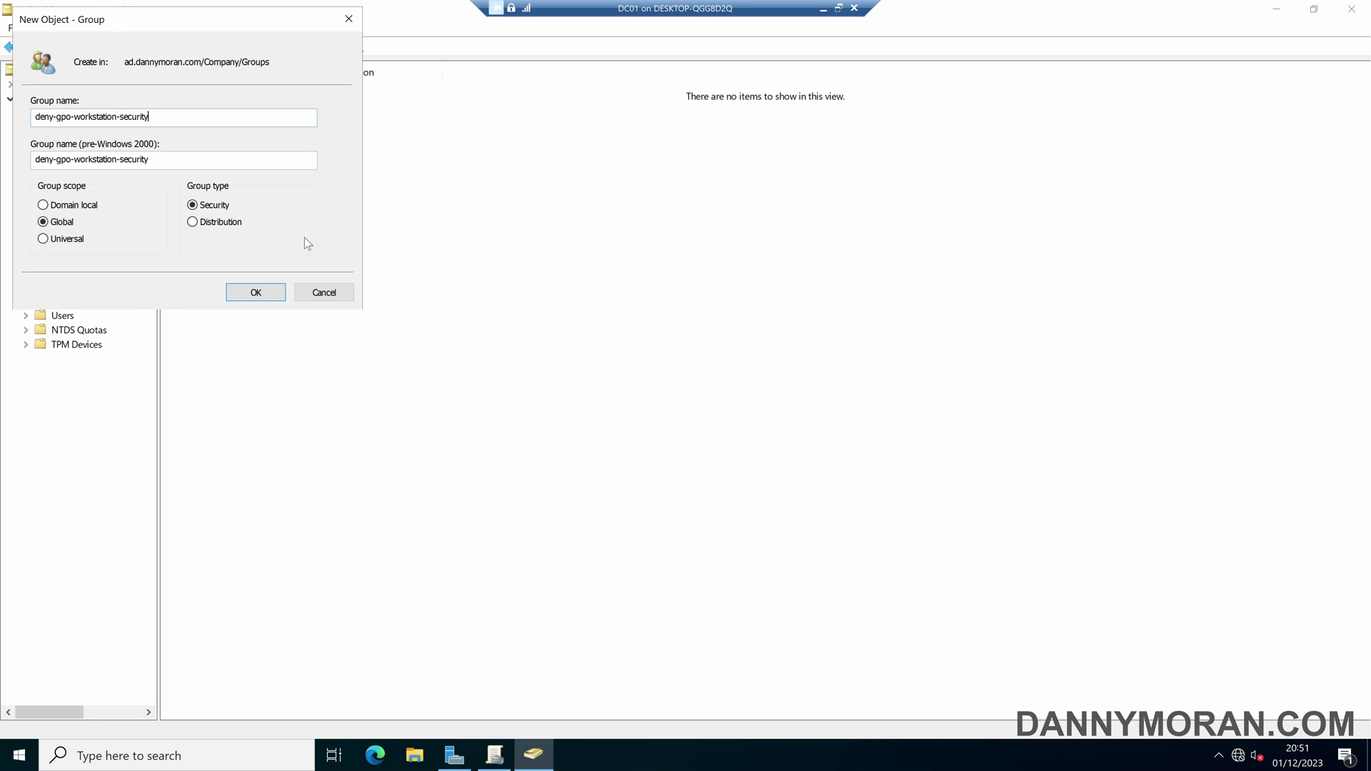
Step: Create the group and add the domain user as a member from its Members list
{"action": "left_click", "coordinate": [273, 292]}
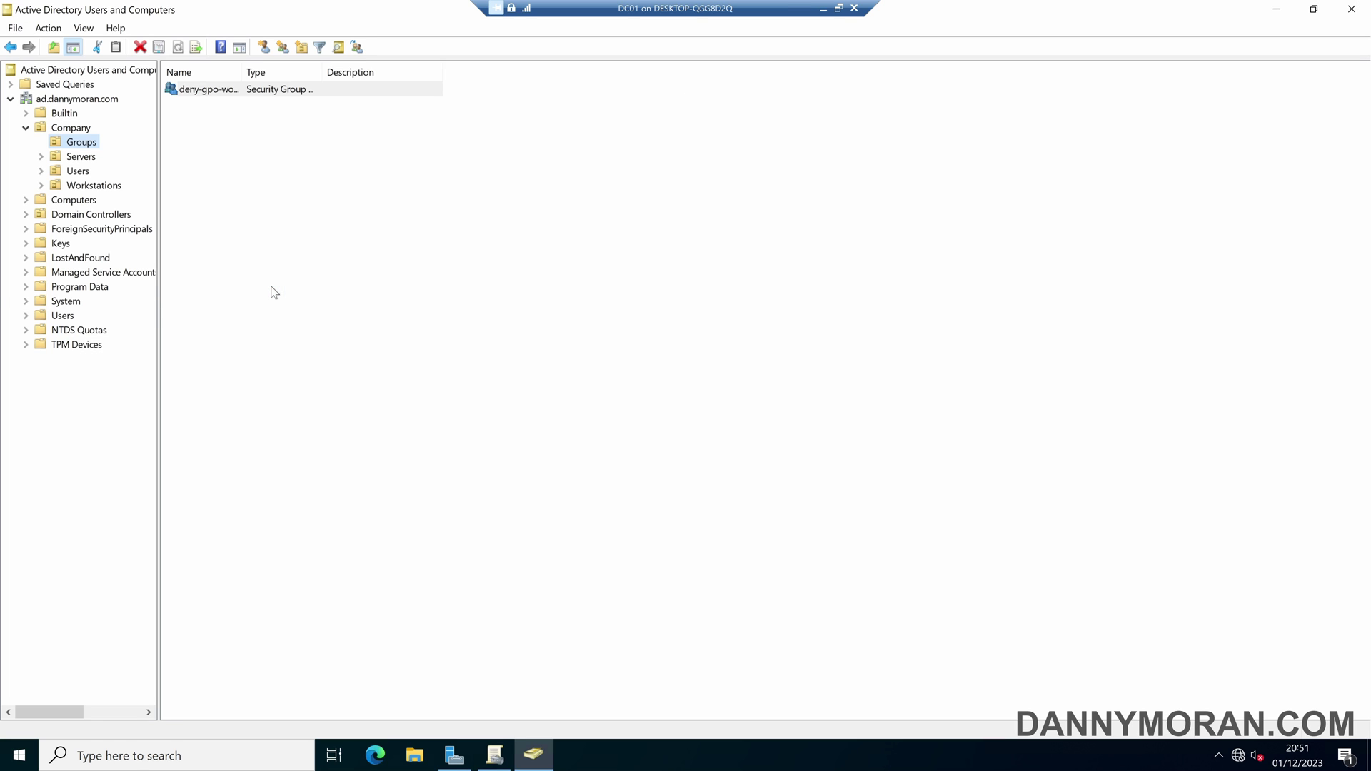
{"action": "double_click", "coordinate": [221, 93]}
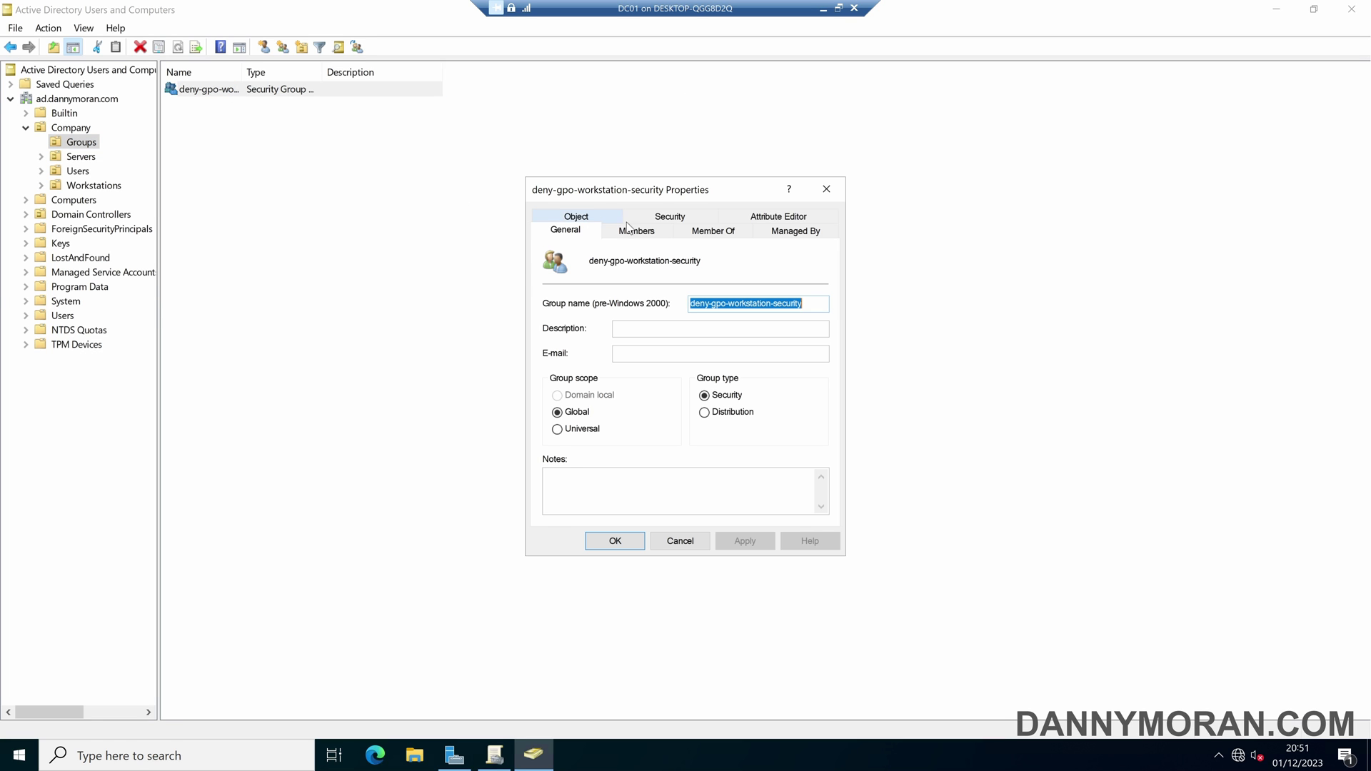
{"action": "left_click", "coordinate": [635, 230]}
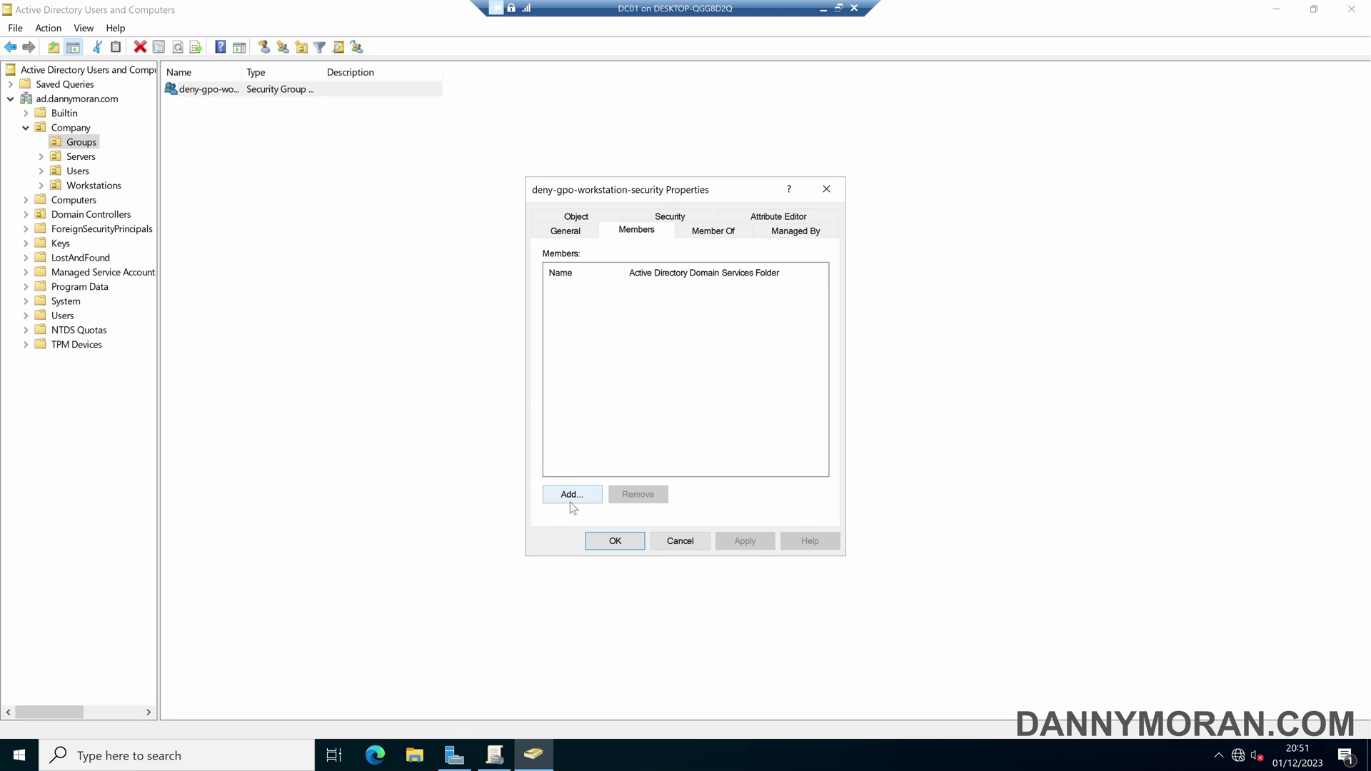
{"action": "left_click", "coordinate": [570, 495]}
{"action": "type", "text": "danny"}
{"action": "key", "text": "ctrl+k"}
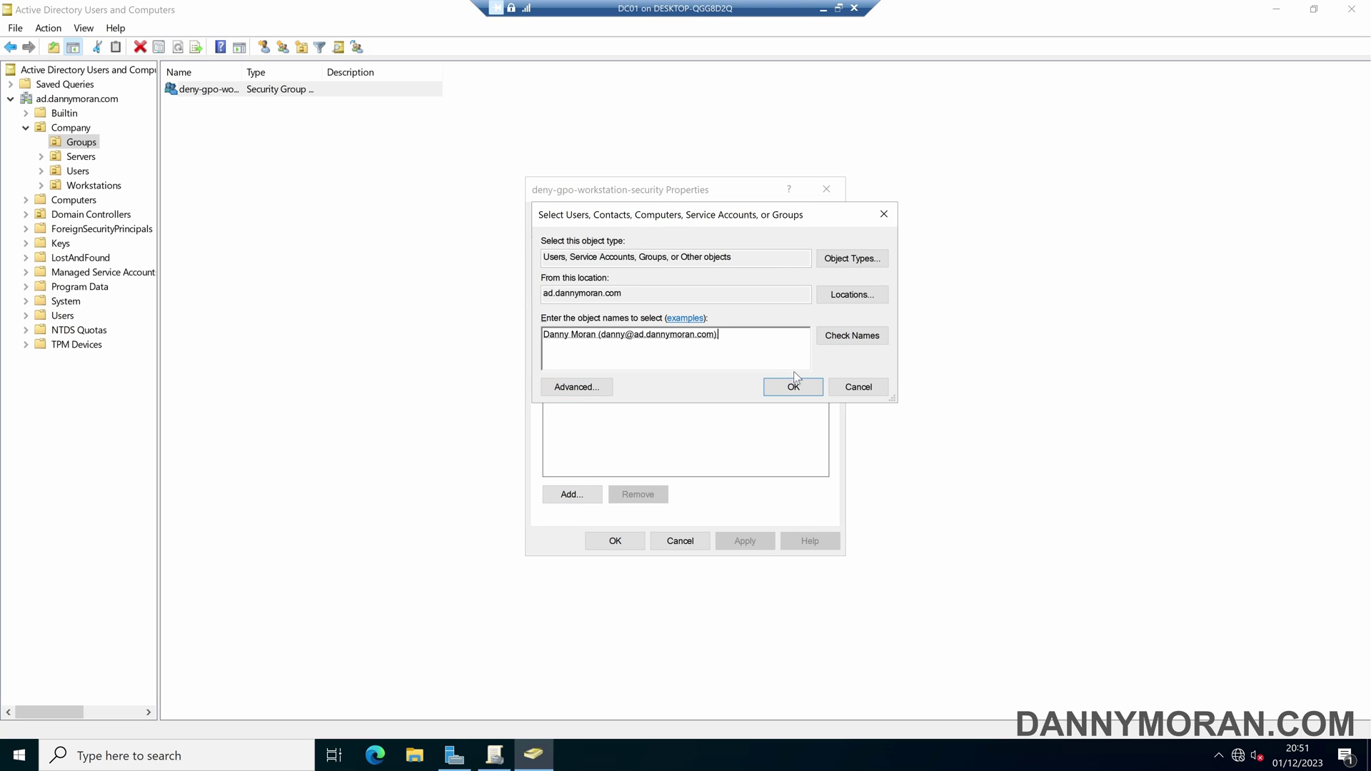
{"action": "left_click", "coordinate": [795, 382]}
Step: Add computer PC01 as a member, including Computers in object types, and save the membership
{"action": "left_click", "coordinate": [576, 494]}
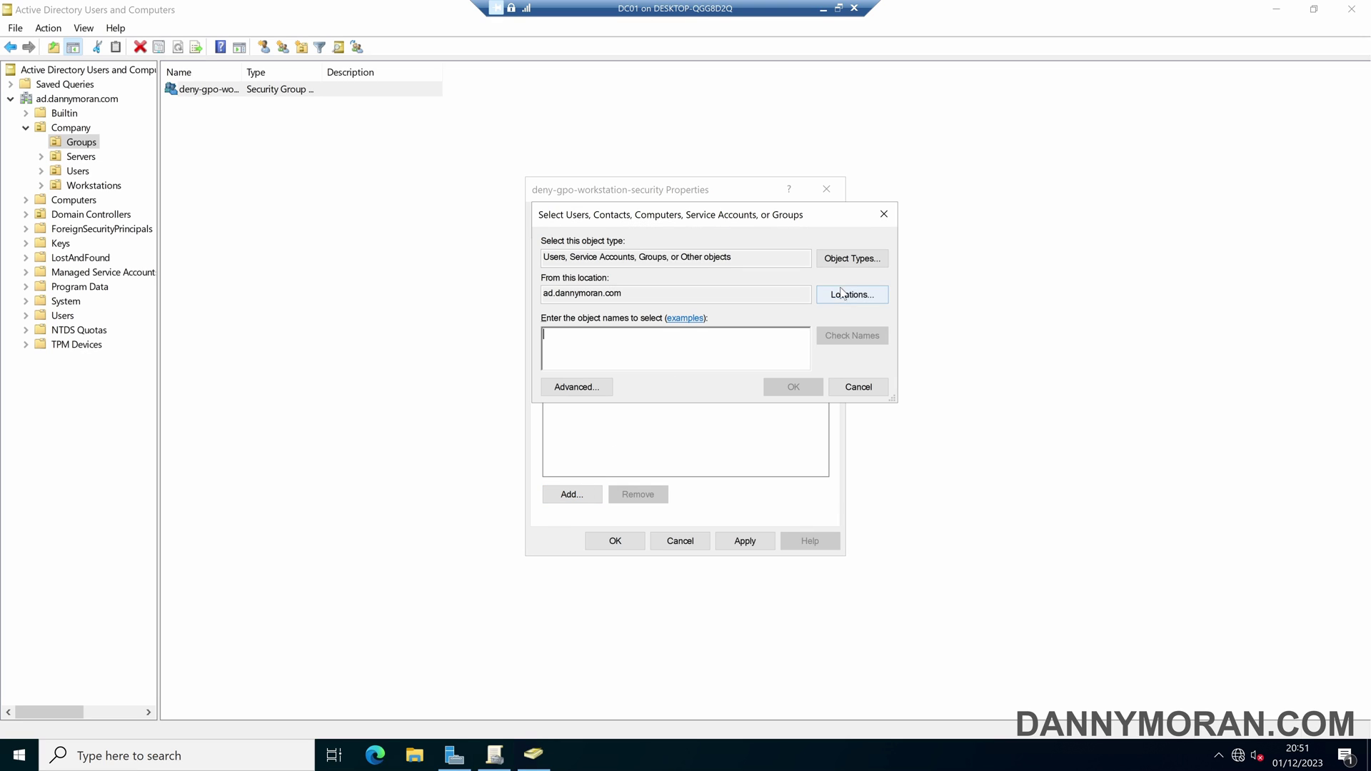
{"action": "left_click", "coordinate": [859, 265]}
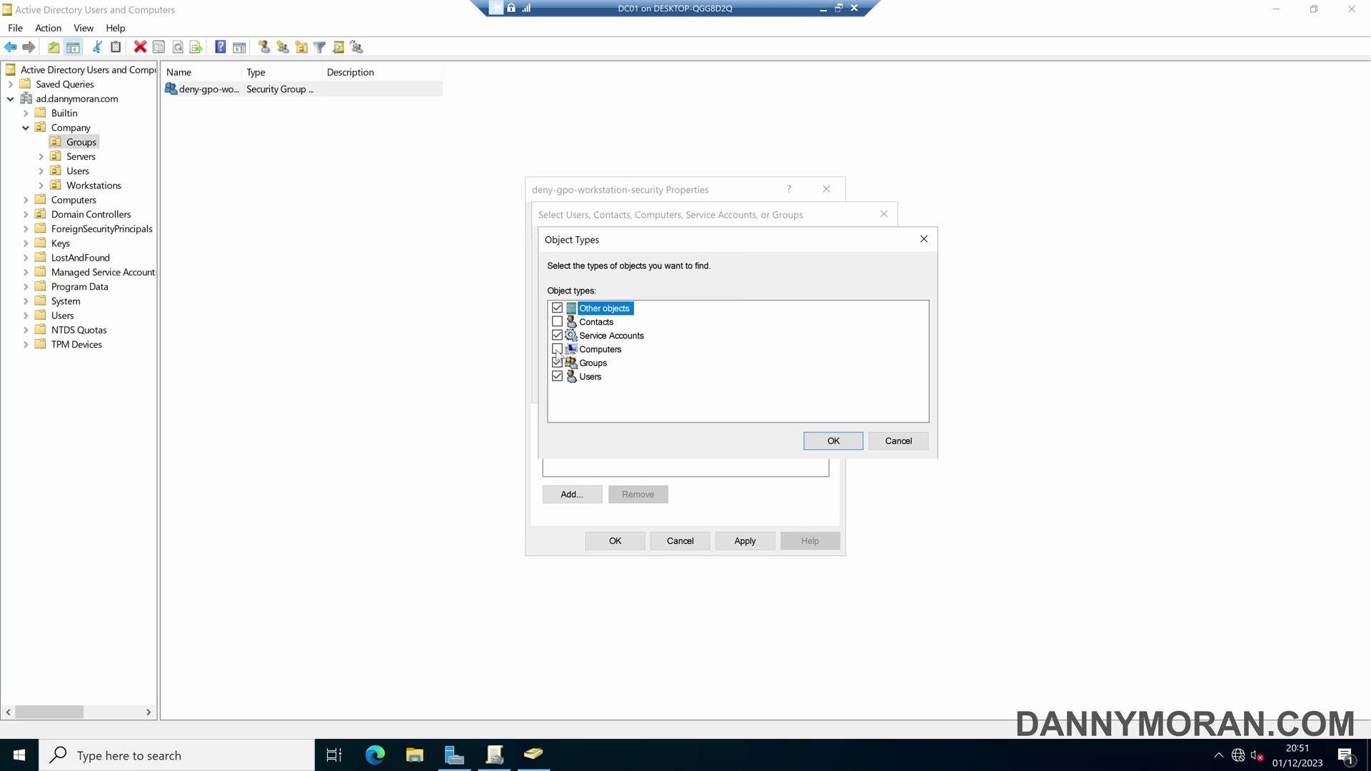
{"action": "left_click", "coordinate": [836, 439]}
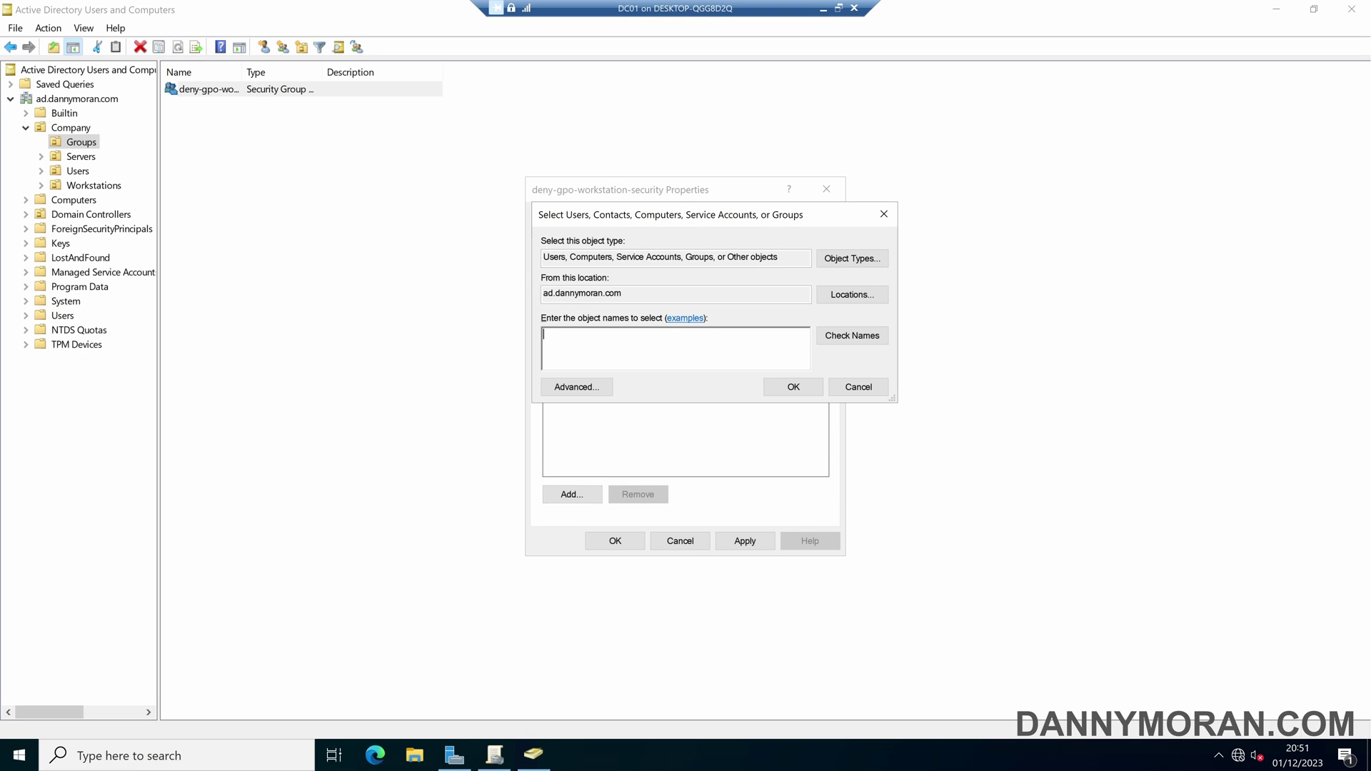
{"action": "type", "text": "PC01"}
{"action": "left_click", "coordinate": [803, 384]}
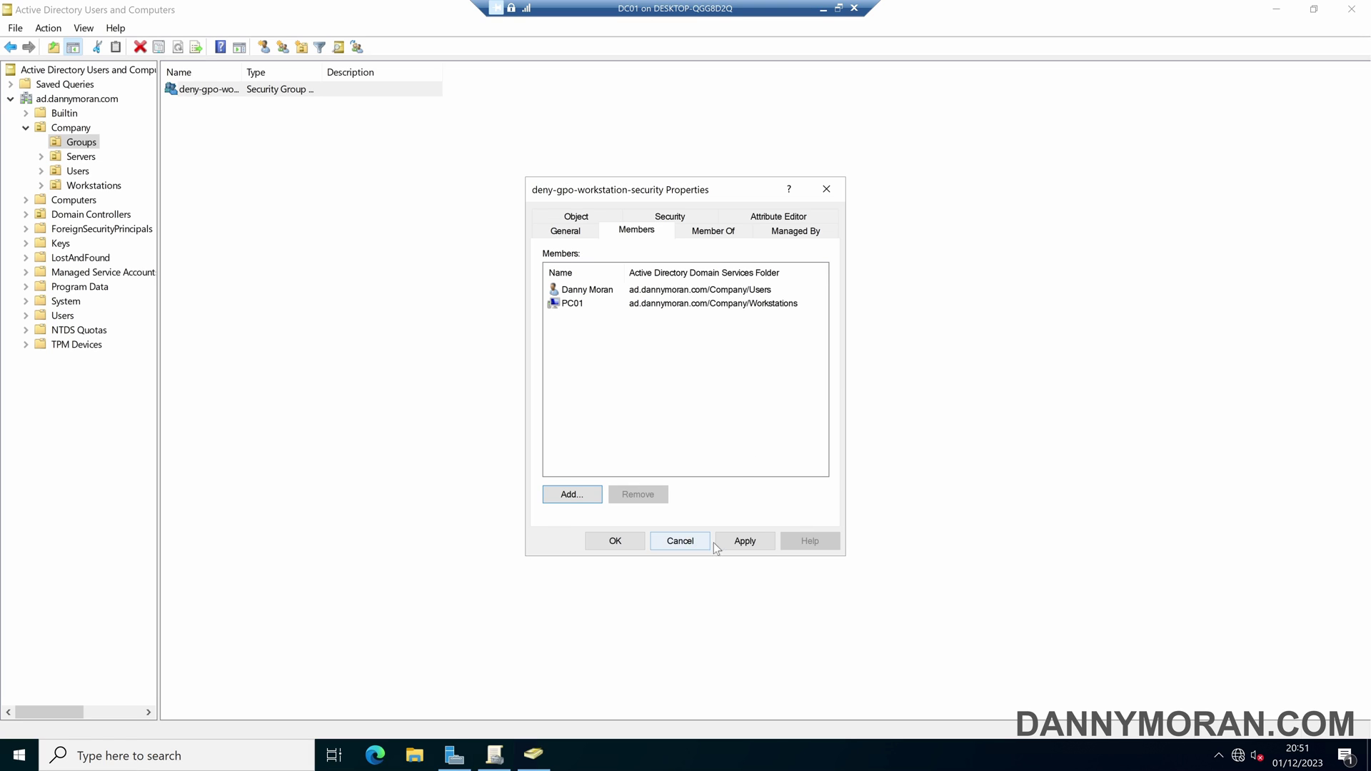
{"action": "left_click", "coordinate": [745, 541]}
{"action": "left_click", "coordinate": [633, 542]}
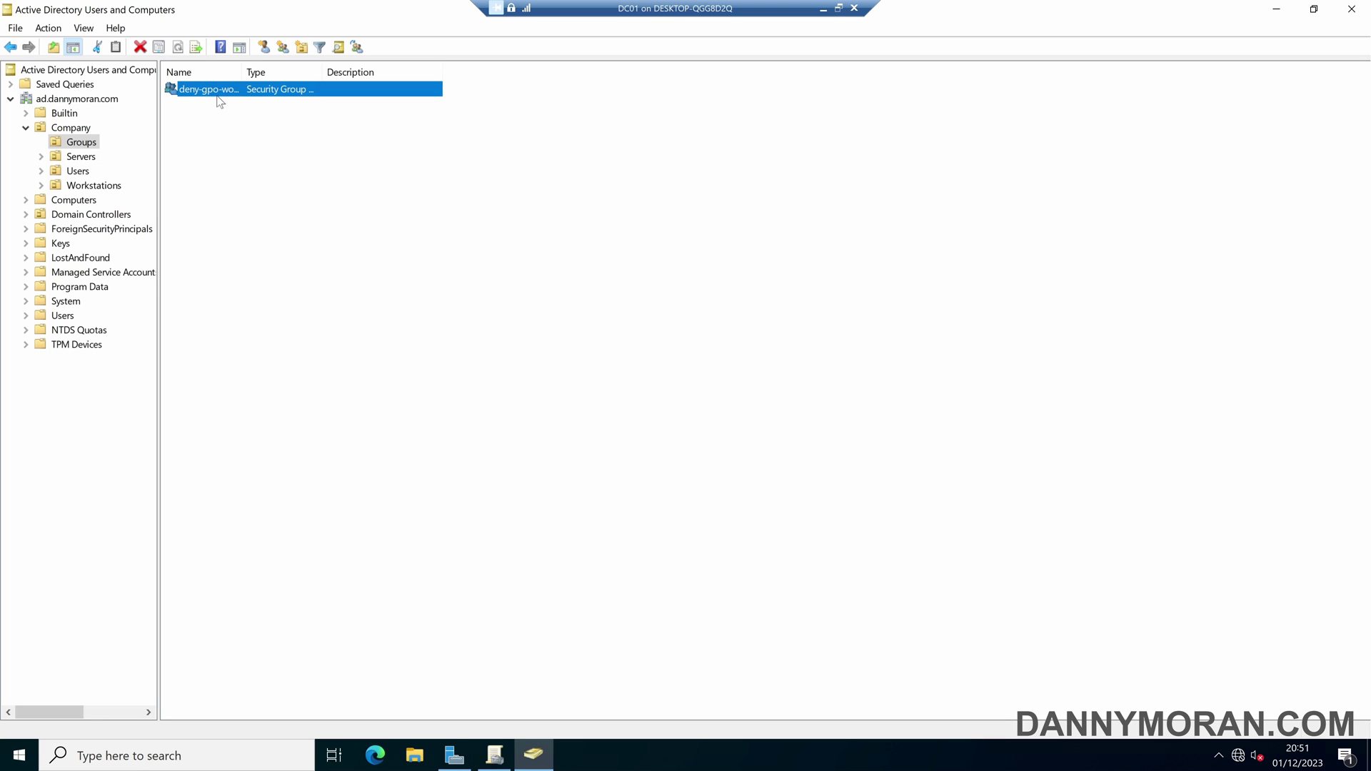
Step: In lockdown-settings advanced security settings, add the deny-gpo-workstation-security group
{"action": "left_click", "coordinate": [495, 757]}
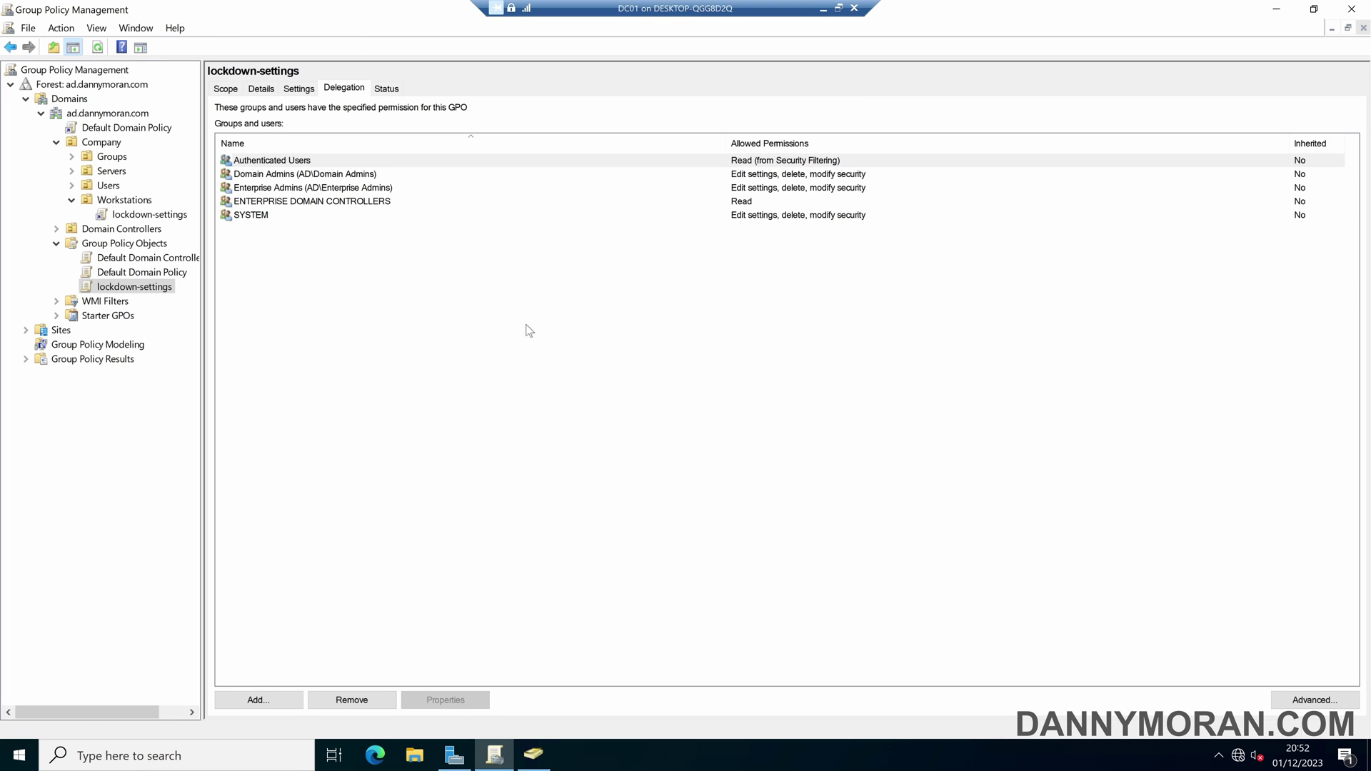
{"action": "left_click", "coordinate": [161, 288]}
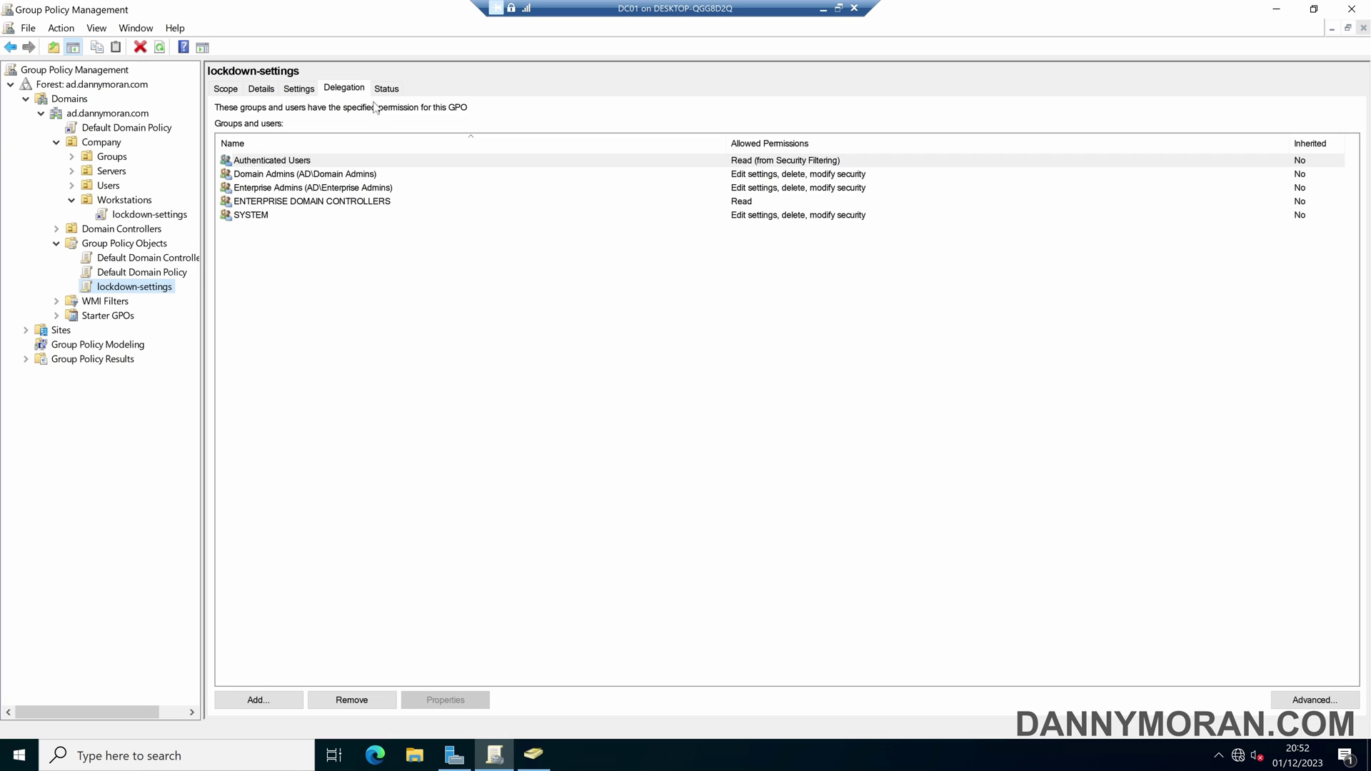
{"action": "left_click", "coordinate": [345, 90]}
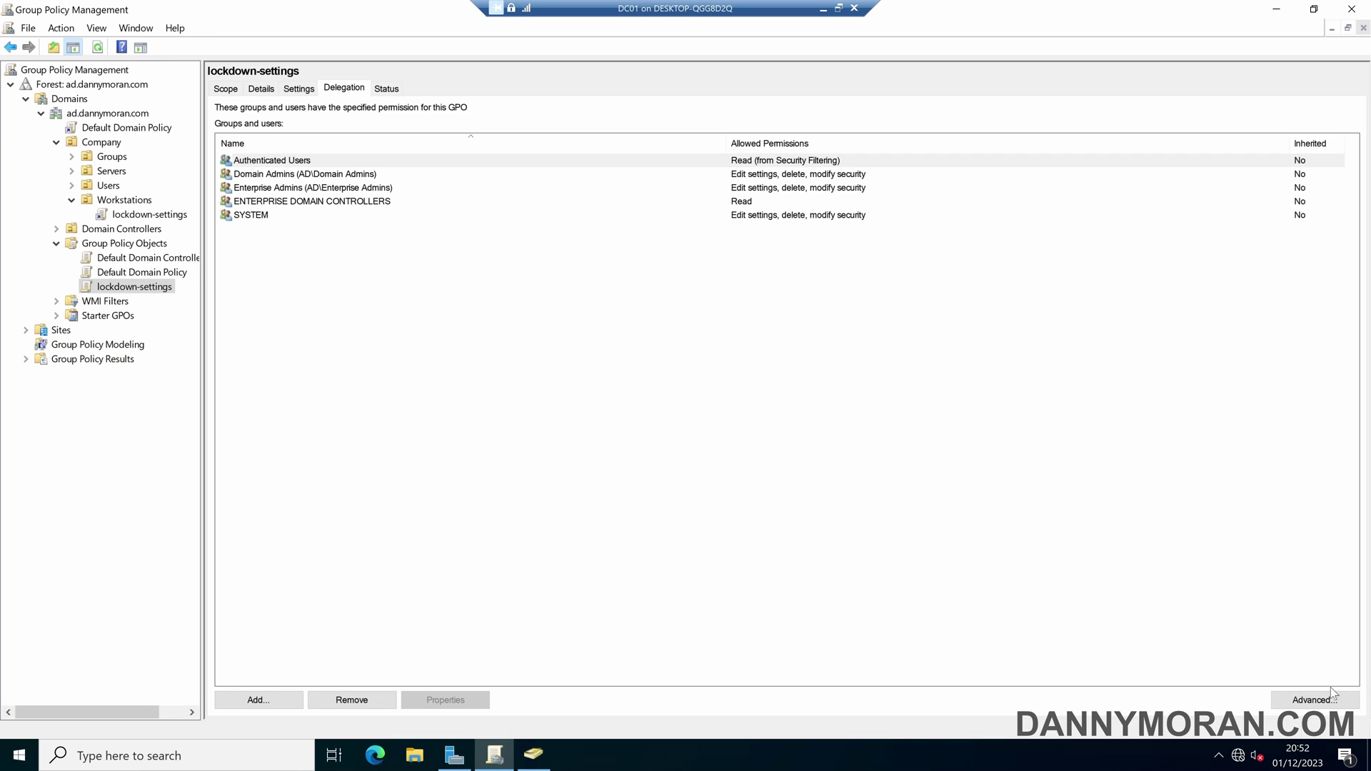
{"action": "left_click", "coordinate": [1317, 701]}
{"action": "left_click", "coordinate": [406, 274]}
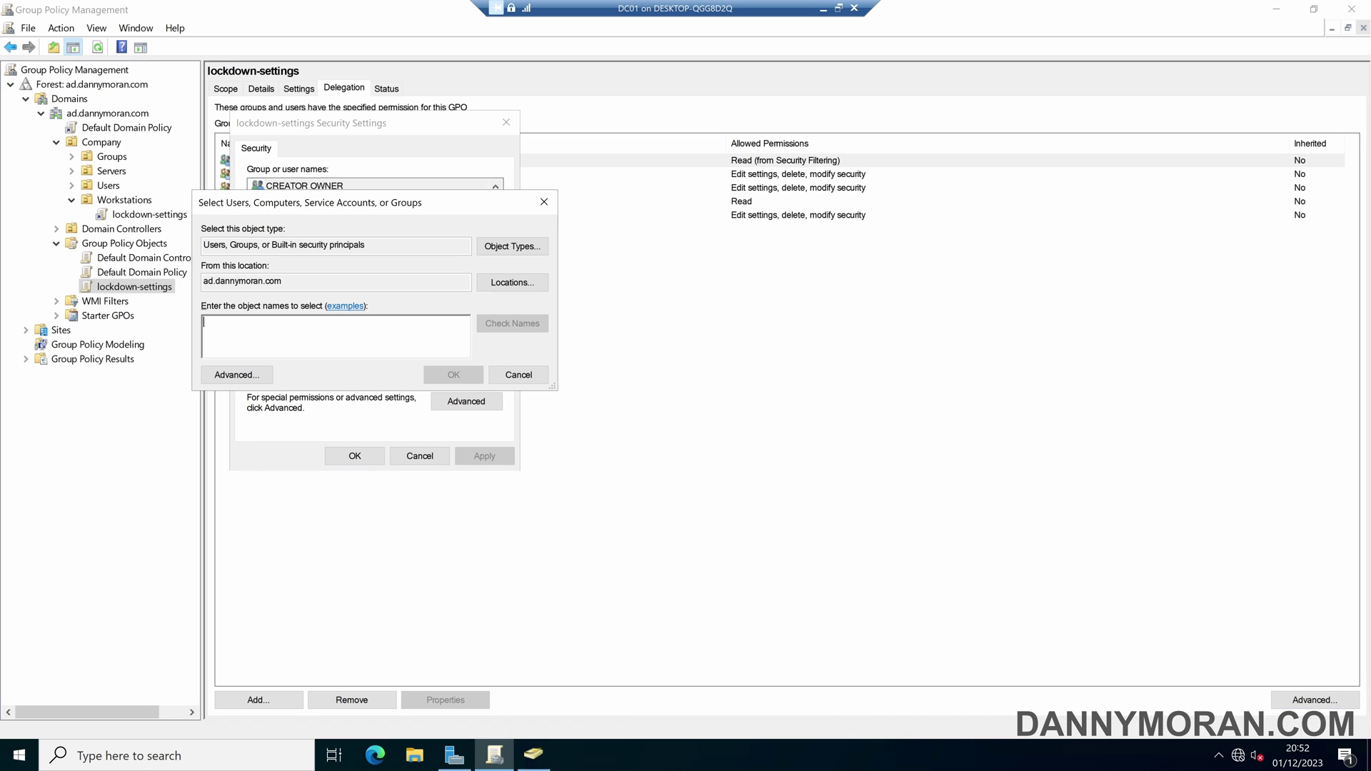
{"action": "type", "text": "deny-g"}
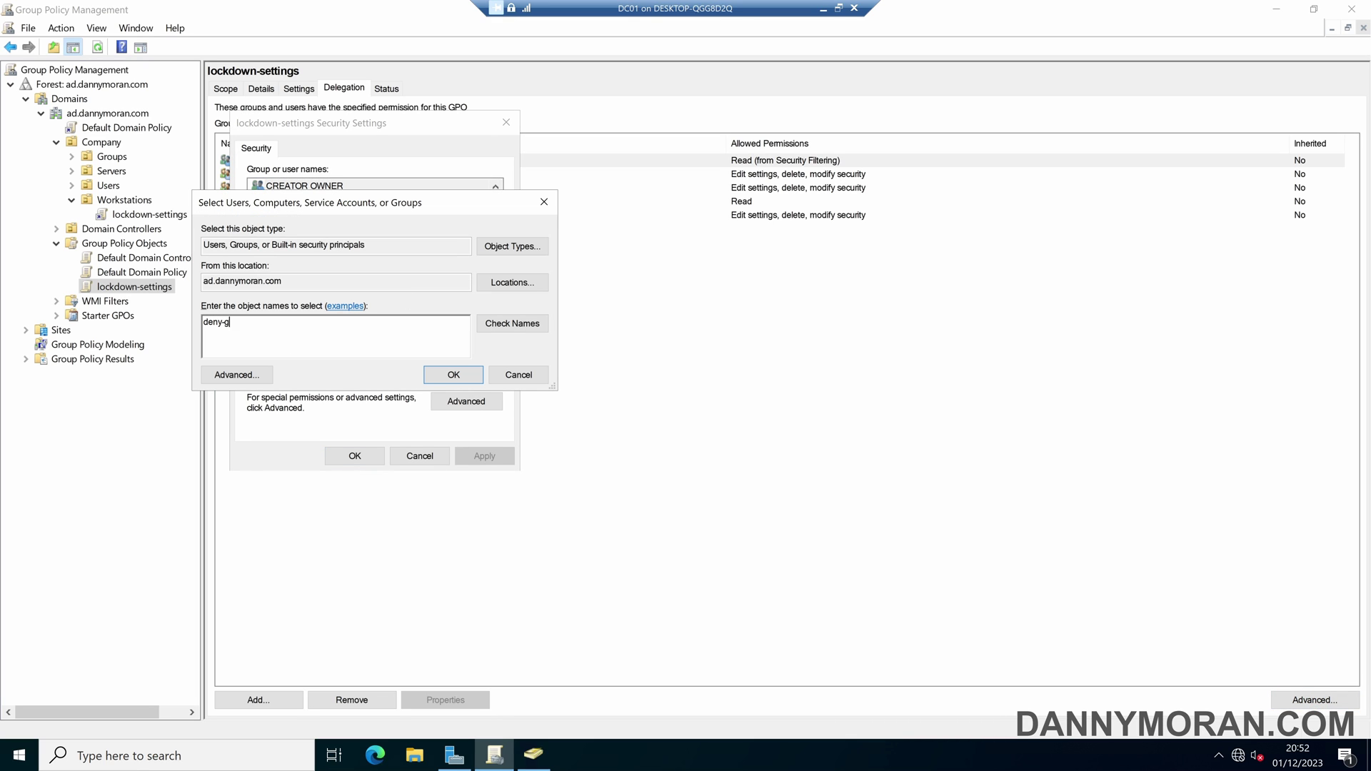
{"action": "type", "text": "po-workstation-security"}
{"action": "left_click", "coordinate": [454, 374]}
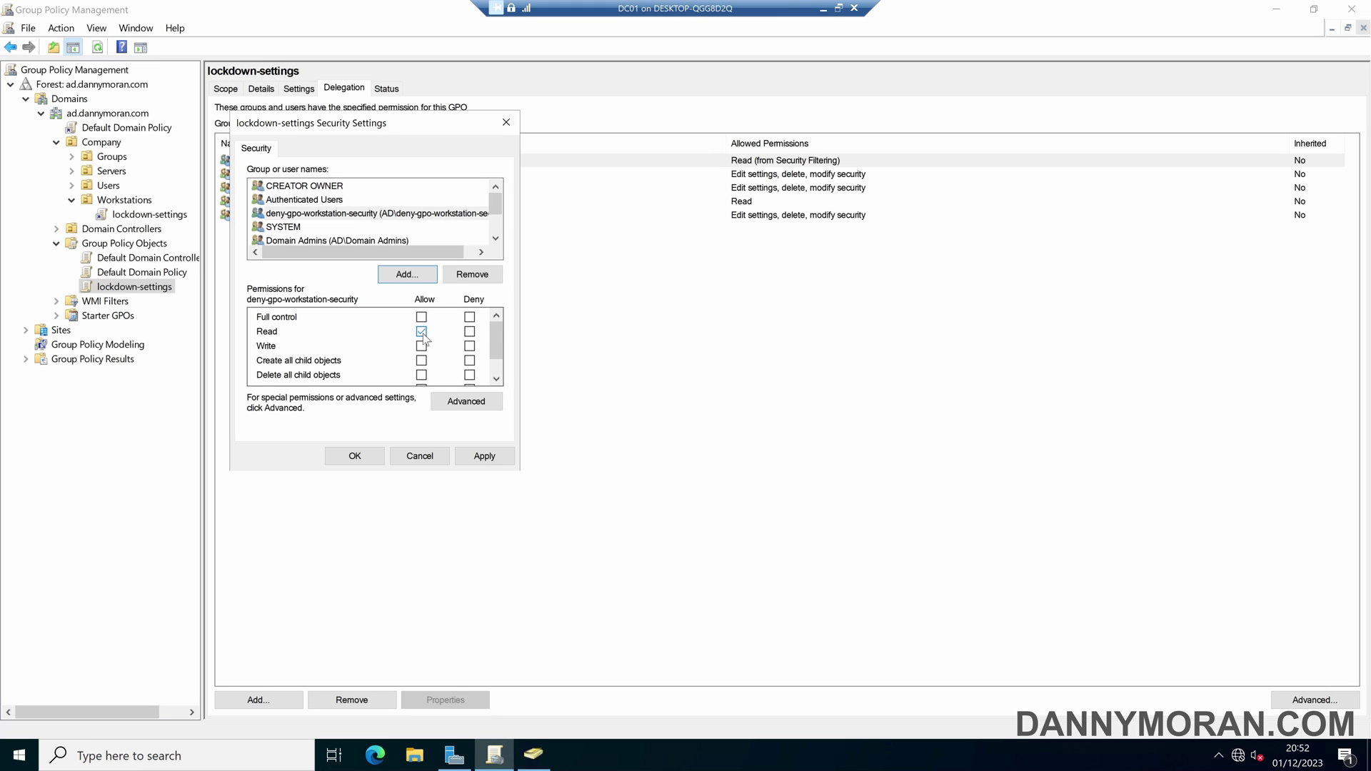
Step: Deny Apply group policy to deny-gpo-workstation-security, accept the warning and save
{"action": "left_click", "coordinate": [496, 378]}
{"action": "left_click", "coordinate": [496, 378]}
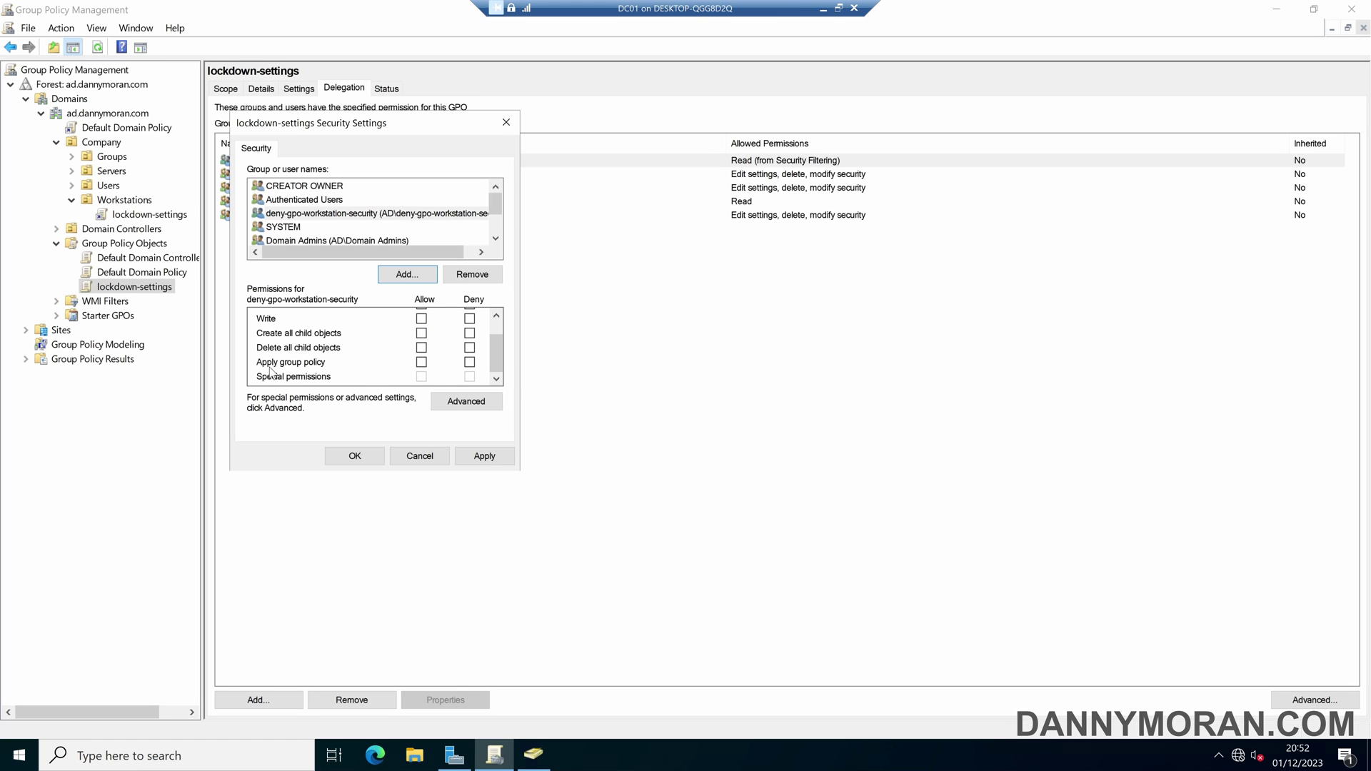
{"action": "left_click", "coordinate": [470, 363]}
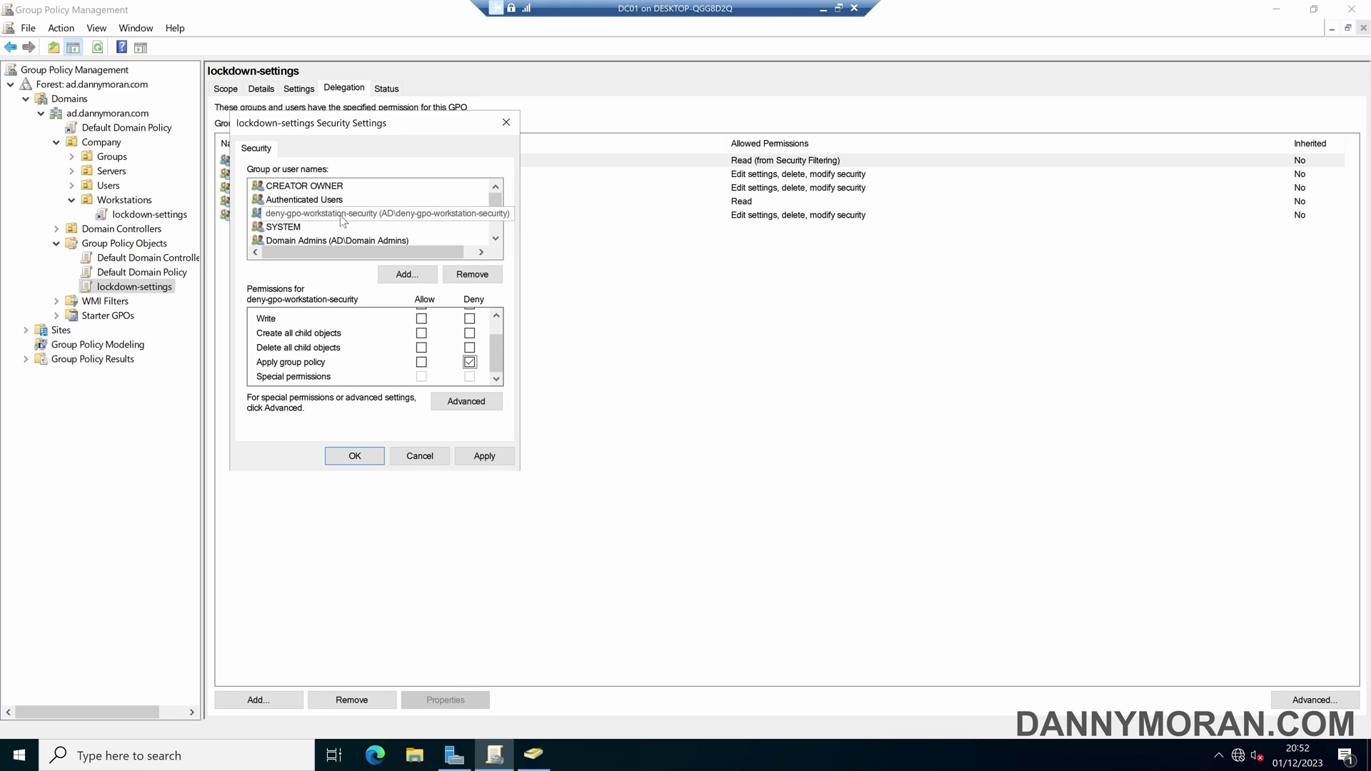
{"action": "left_click", "coordinate": [469, 457]}
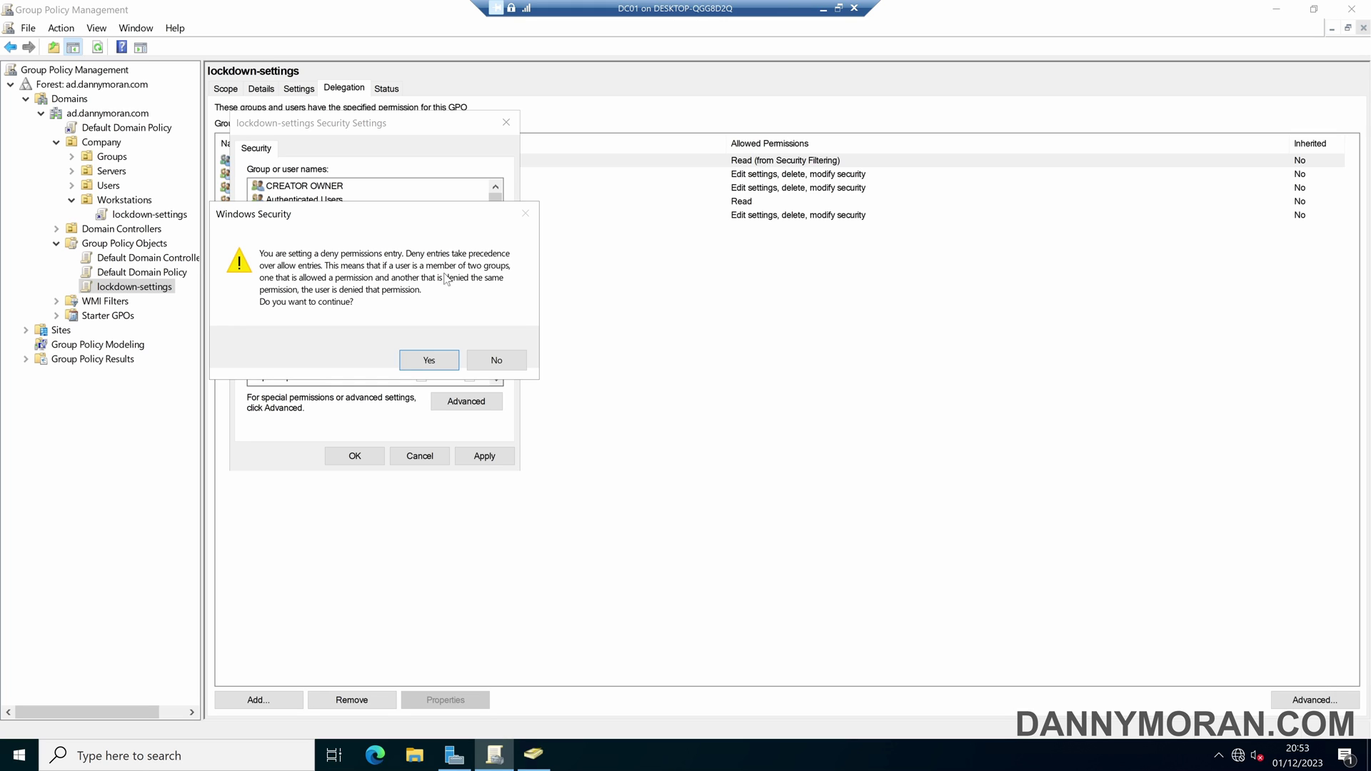
{"action": "left_click", "coordinate": [427, 362]}
{"action": "left_click", "coordinate": [361, 455]}
{"action": "left_click", "coordinate": [327, 177]}
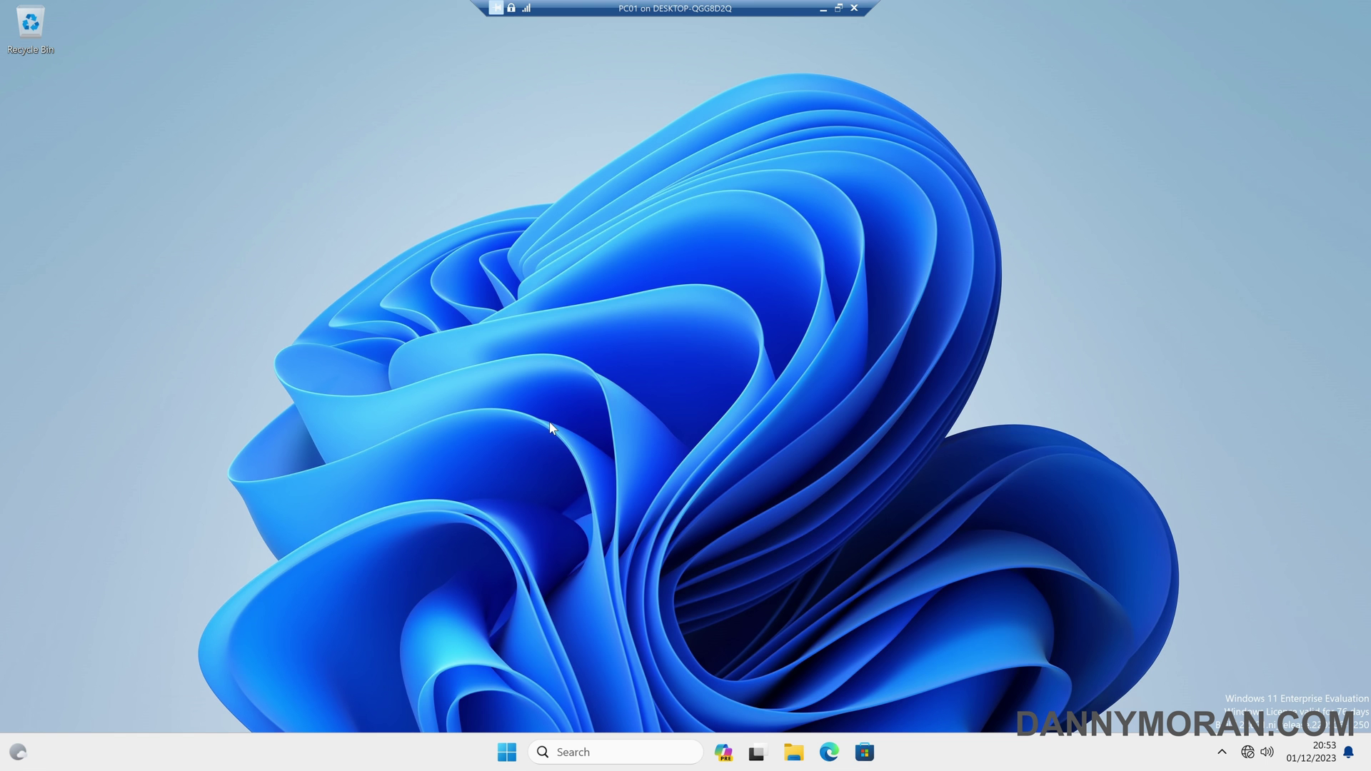
Step: On PC01, open Command Prompt, run gpupdate /force, then enter logoff
{"action": "key", "text": "super"}
{"action": "type", "text": "cmd"}
{"action": "key", "text": "Return"}
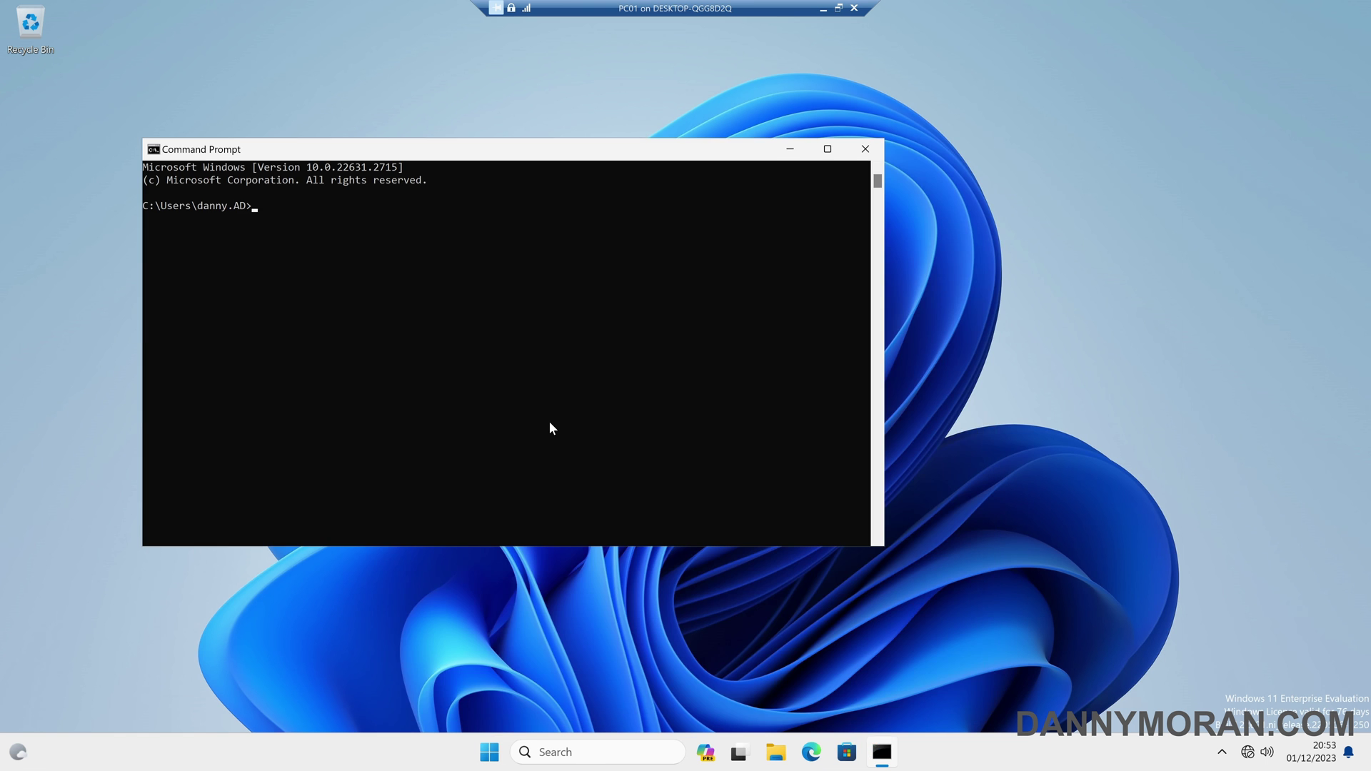
{"action": "type", "text": "gpupdate /force"}
{"action": "key", "text": "Return"}
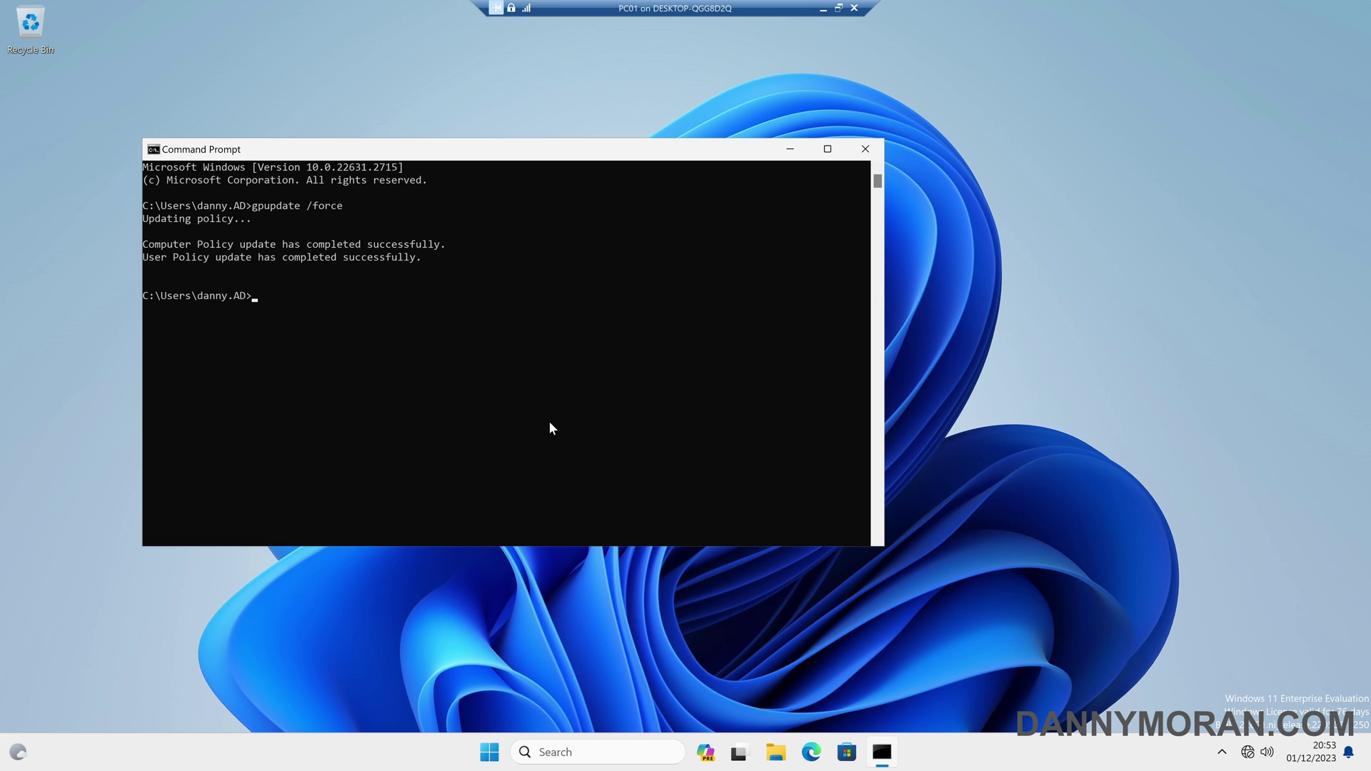
{"action": "type", "text": "logoff"}
Step: Sign out of PC01 and sign back in as the domain user with the account password
{"action": "key", "text": "Return"}
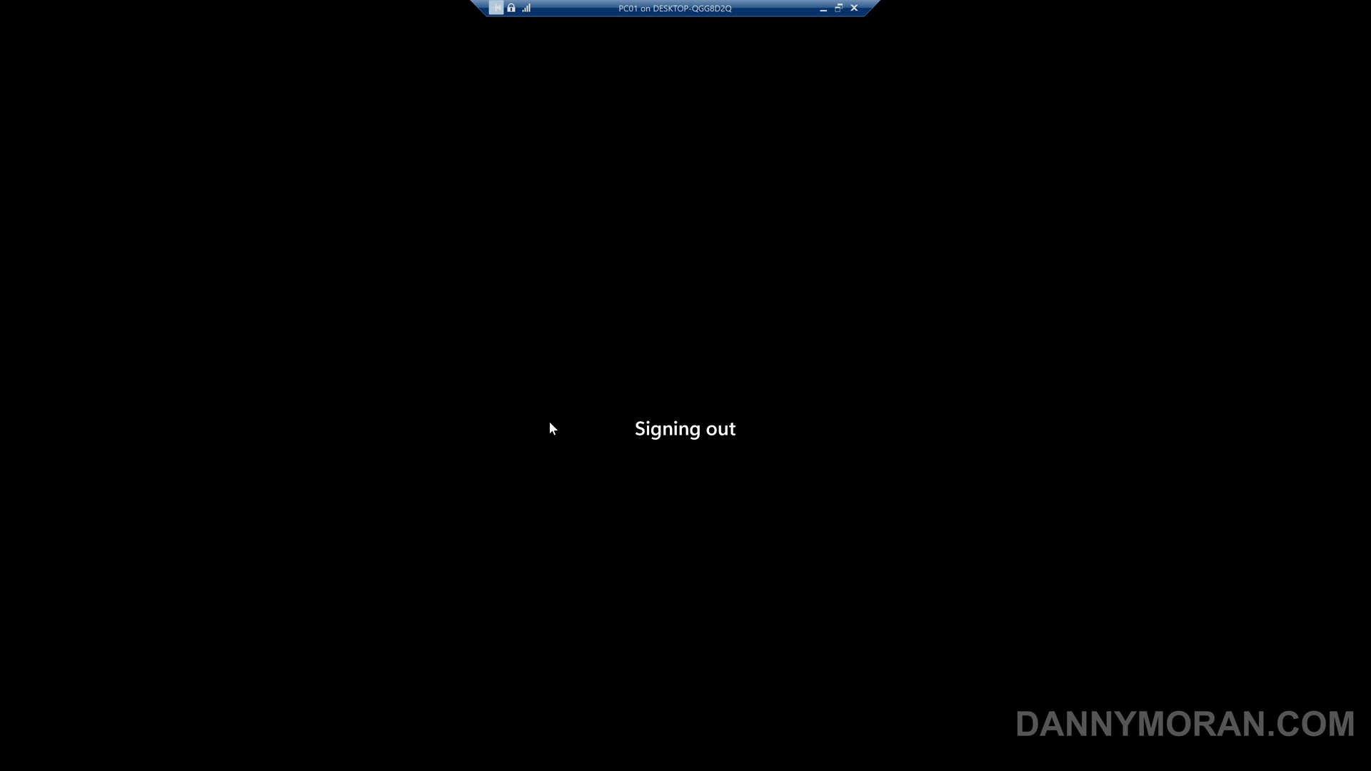
{"action": "type", "text": "AD"}
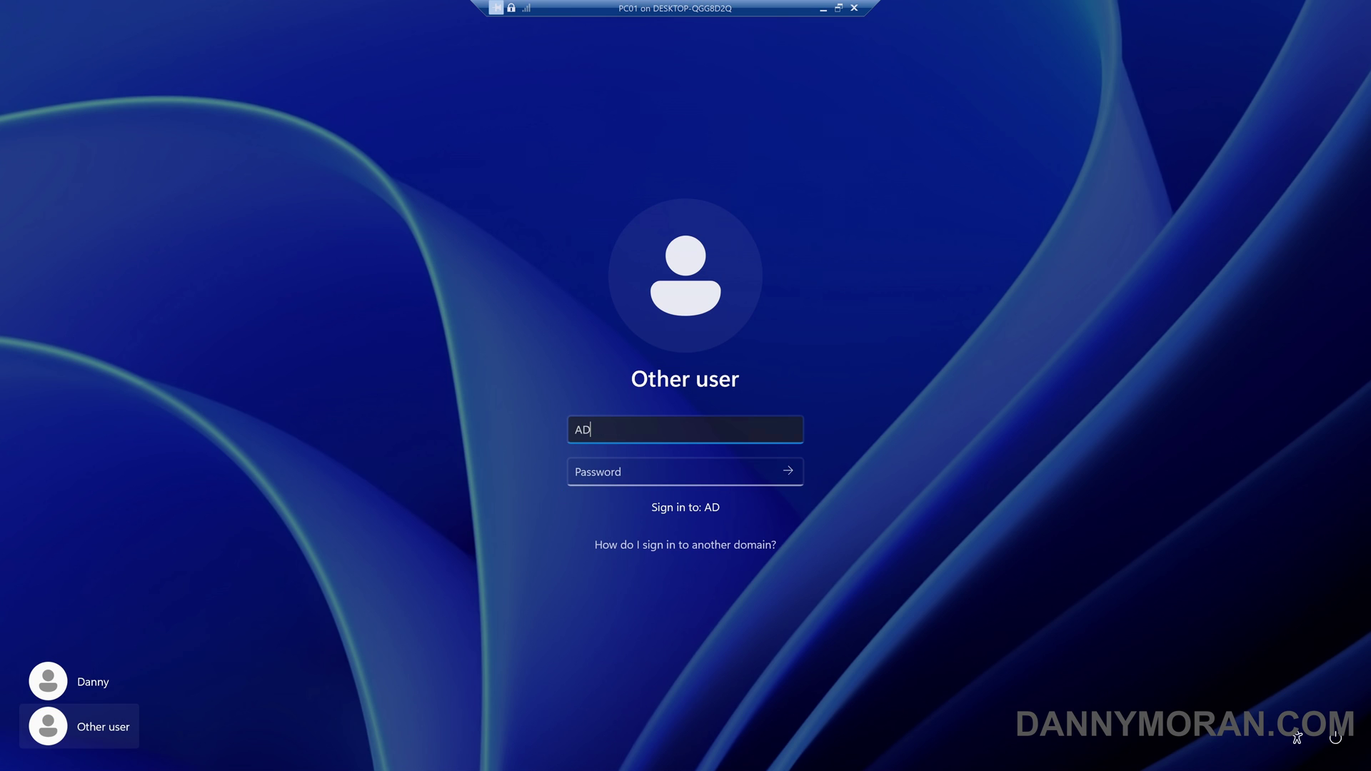
{"action": "type", "text": "\\danny"}
{"action": "key", "text": "Tab"}
{"action": "type", "text": "*********"}
{"action": "key", "text": "Return"}
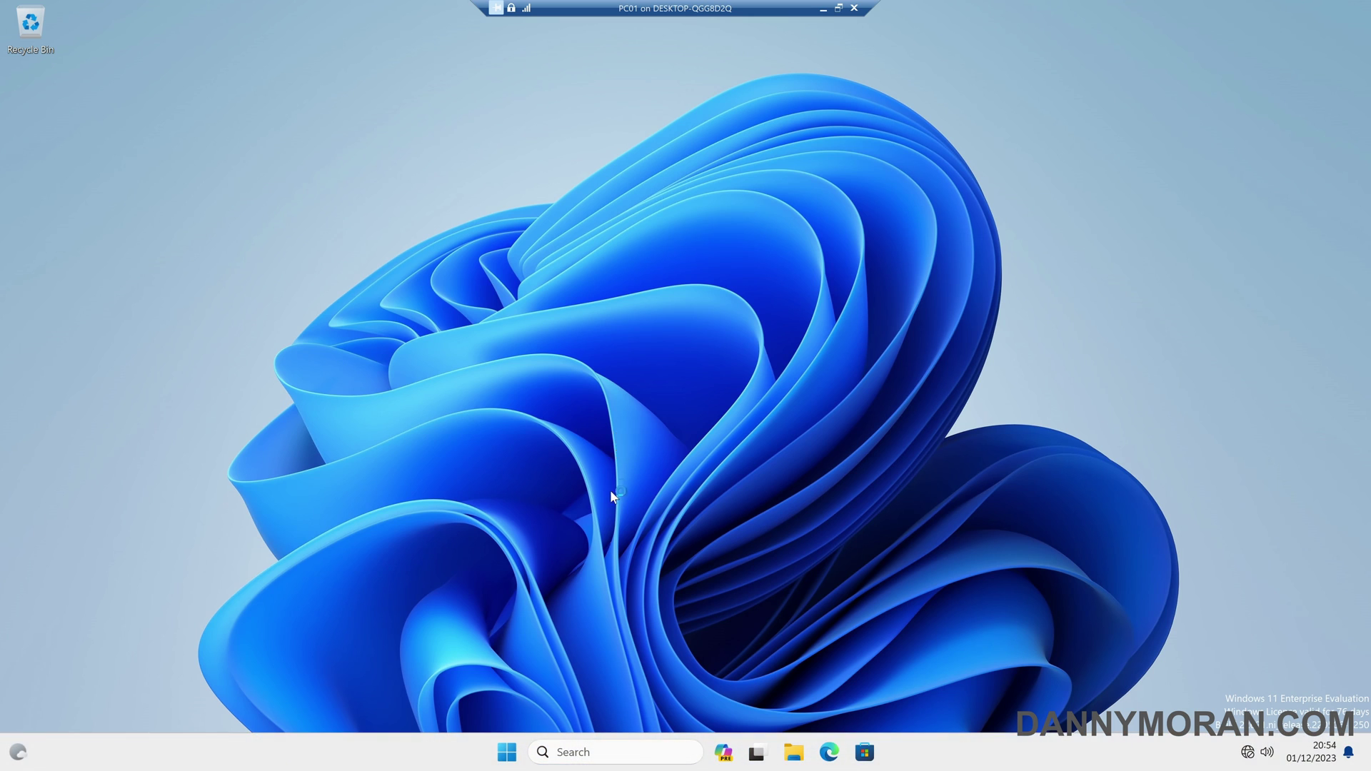
Step: Open Control Panel and Settings to confirm they are no longer blocked, then close both
{"action": "key", "text": "super"}
{"action": "type", "text": "co"}
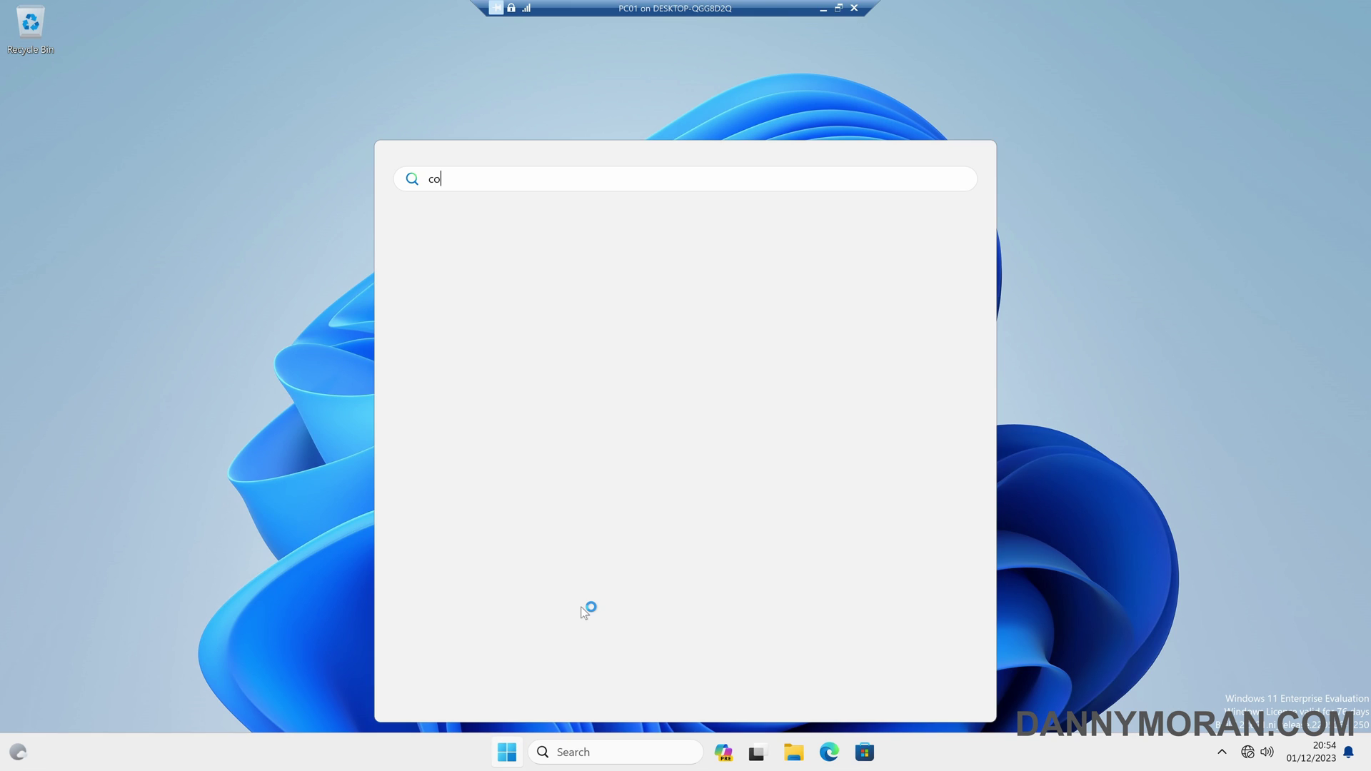
{"action": "type", "text": "ntrol panel"}
{"action": "key", "text": "Return"}
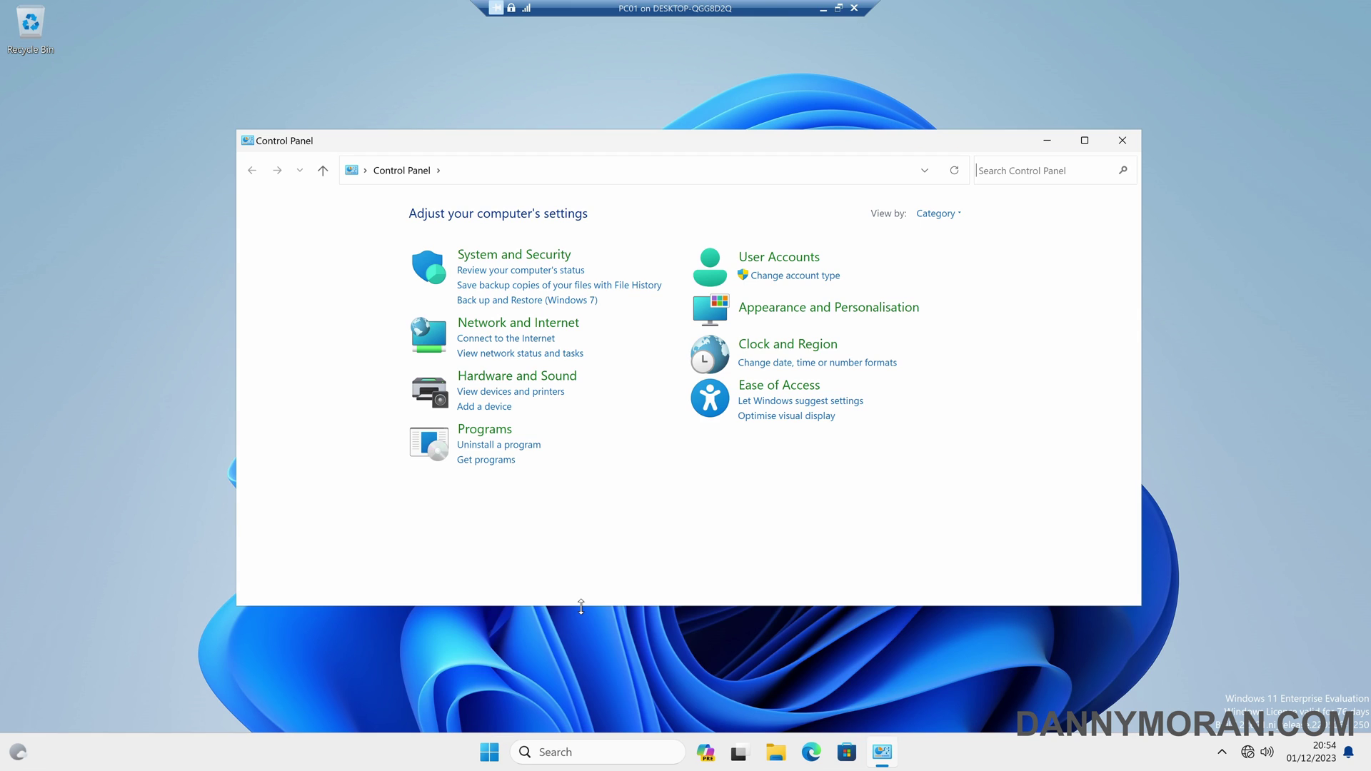
{"action": "key", "text": "super"}
{"action": "left_click", "coordinate": [574, 288]}
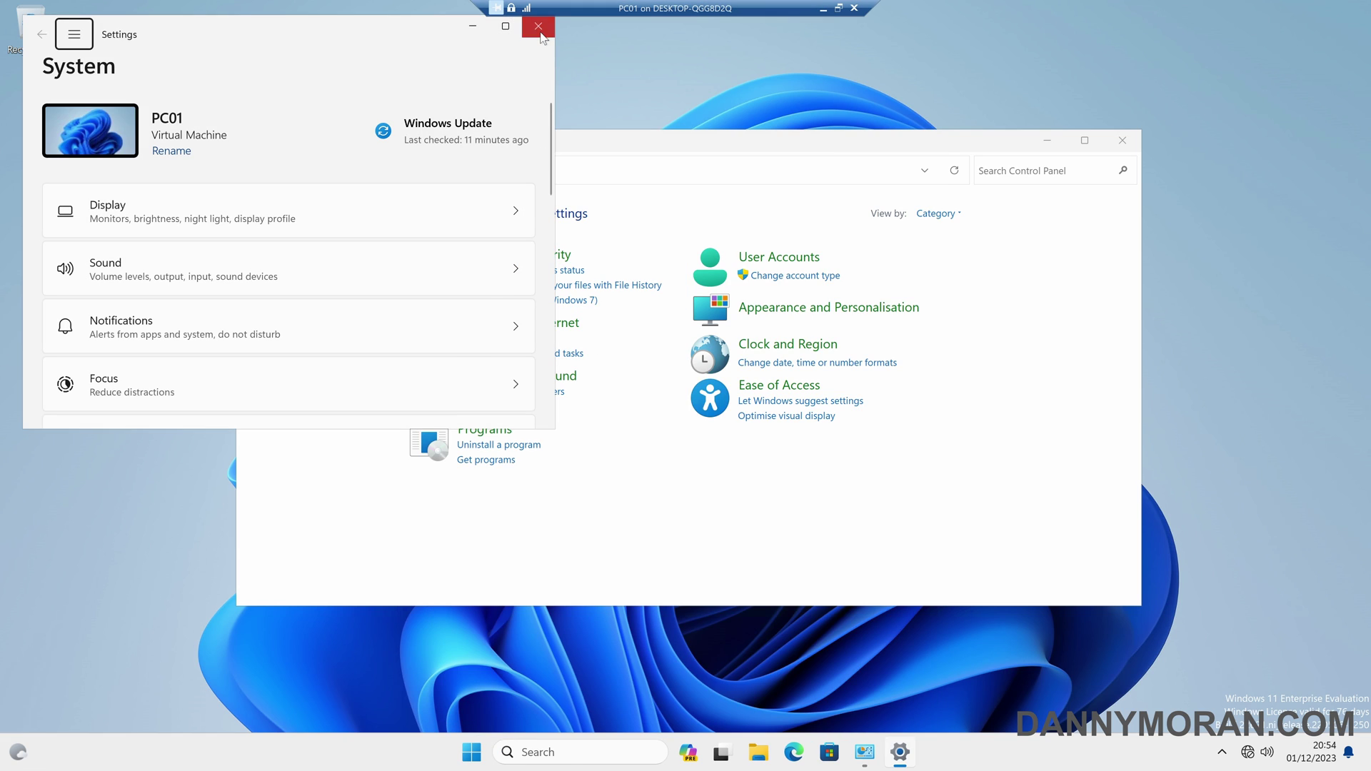
{"action": "left_click", "coordinate": [539, 26]}
{"action": "left_click", "coordinate": [1120, 135]}
Step: Run gpresult /r in a Command Prompt on PC01
{"action": "key", "text": "super"}
{"action": "type", "text": "cmd"}
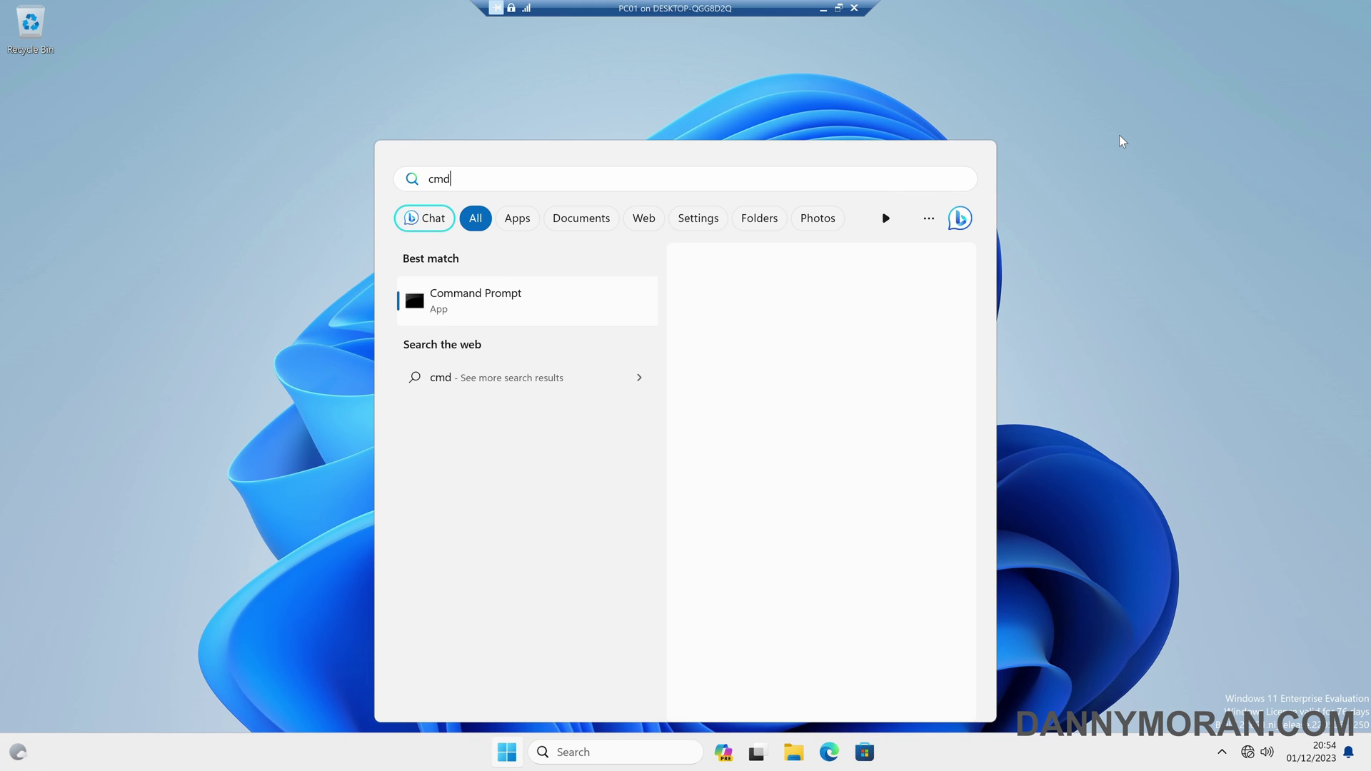
{"action": "key", "text": "Return"}
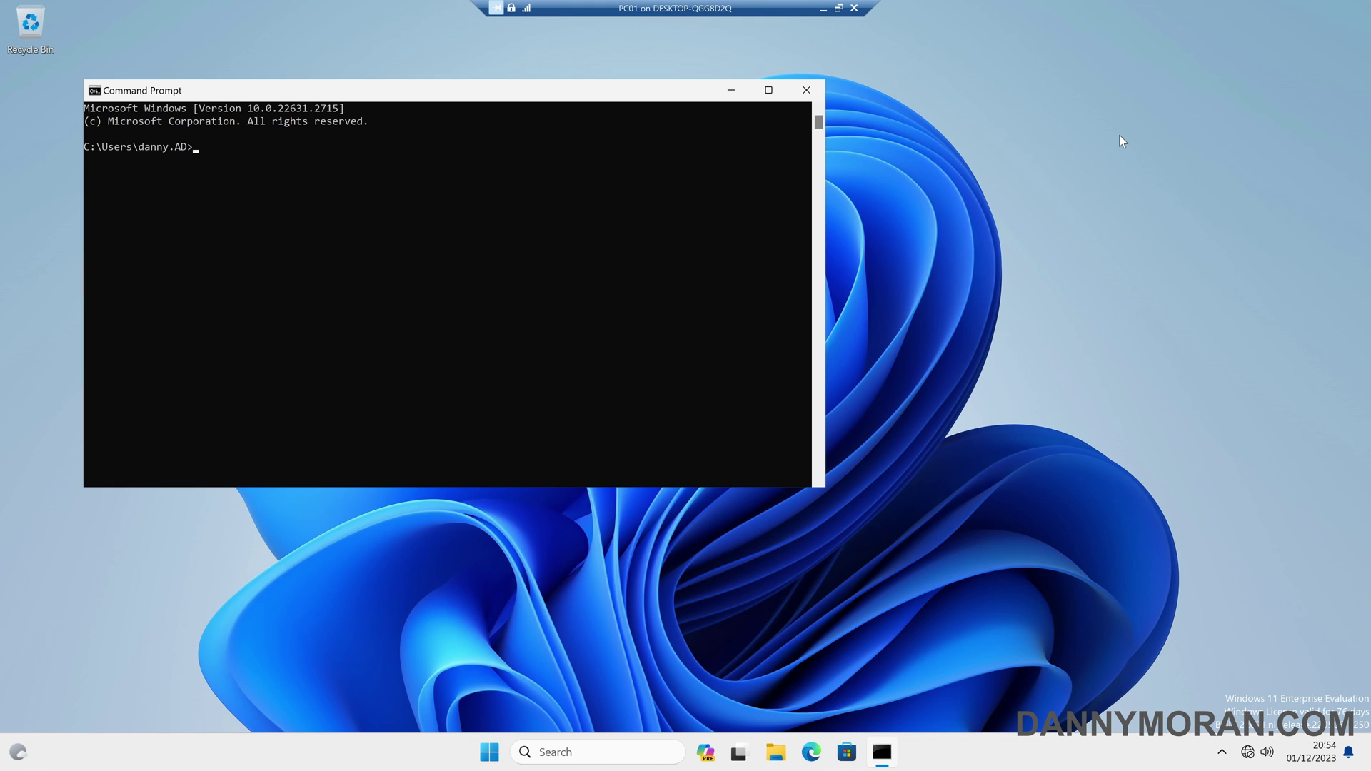
{"action": "type", "text": "gpres"}
{"action": "type", "text": "/r"}
{"action": "key", "text": "Return"}
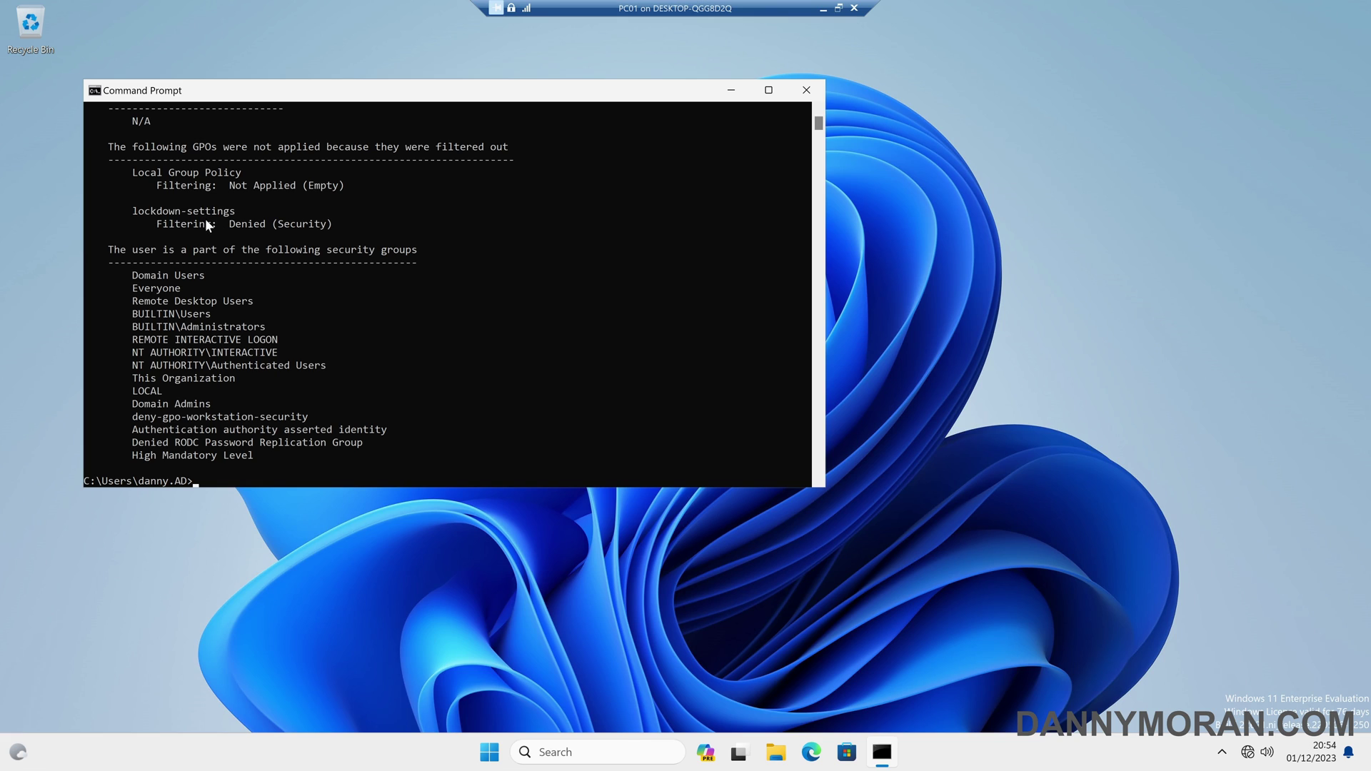
Step: Highlight the lockdown-settings 'Filtering: Denied (Security)' line in the gpresult output
{"action": "left_click_drag", "start_coordinate": [161, 224], "coordinate": [351, 227]}
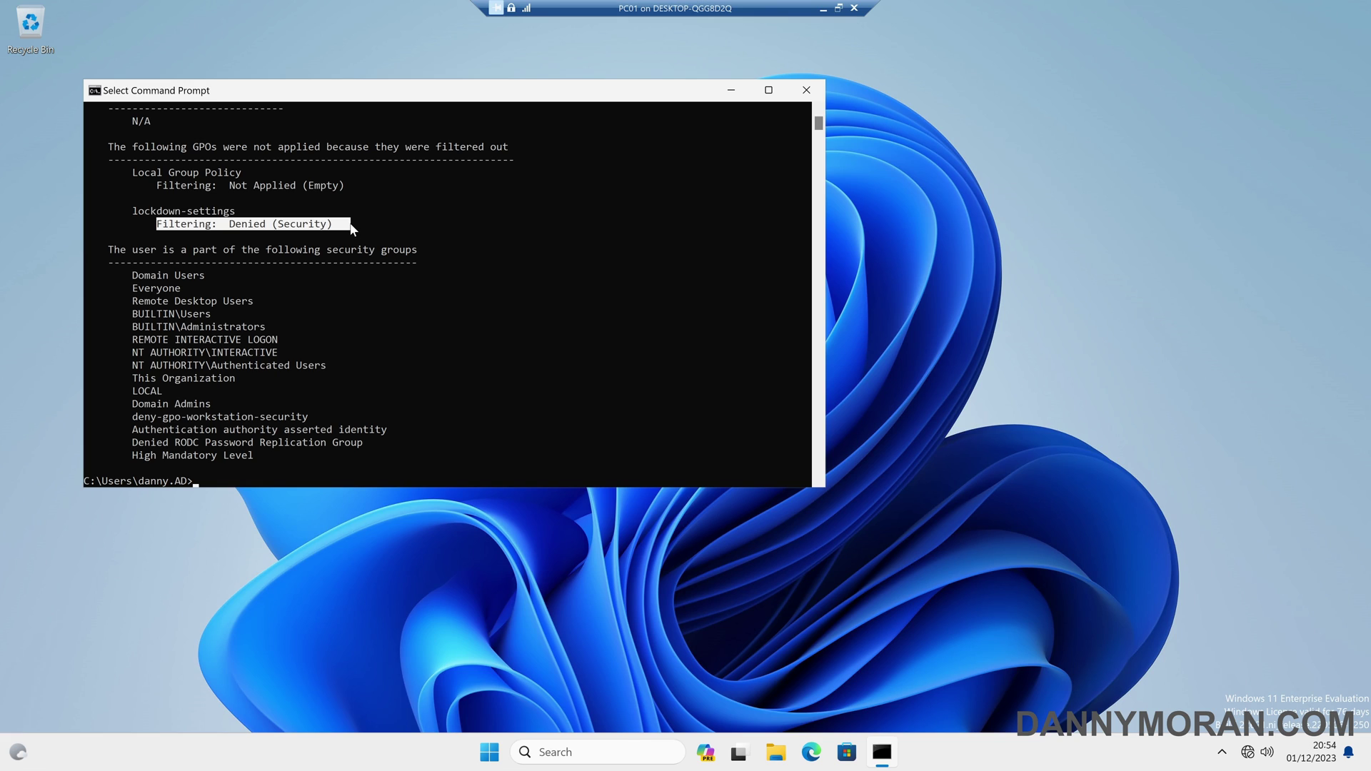
{"action": "scroll", "coordinate": [351, 227], "scroll_direction": "up", "scroll_amount": 3}
{"action": "scroll", "coordinate": [183, 344], "scroll_direction": "up", "scroll_amount": 1}
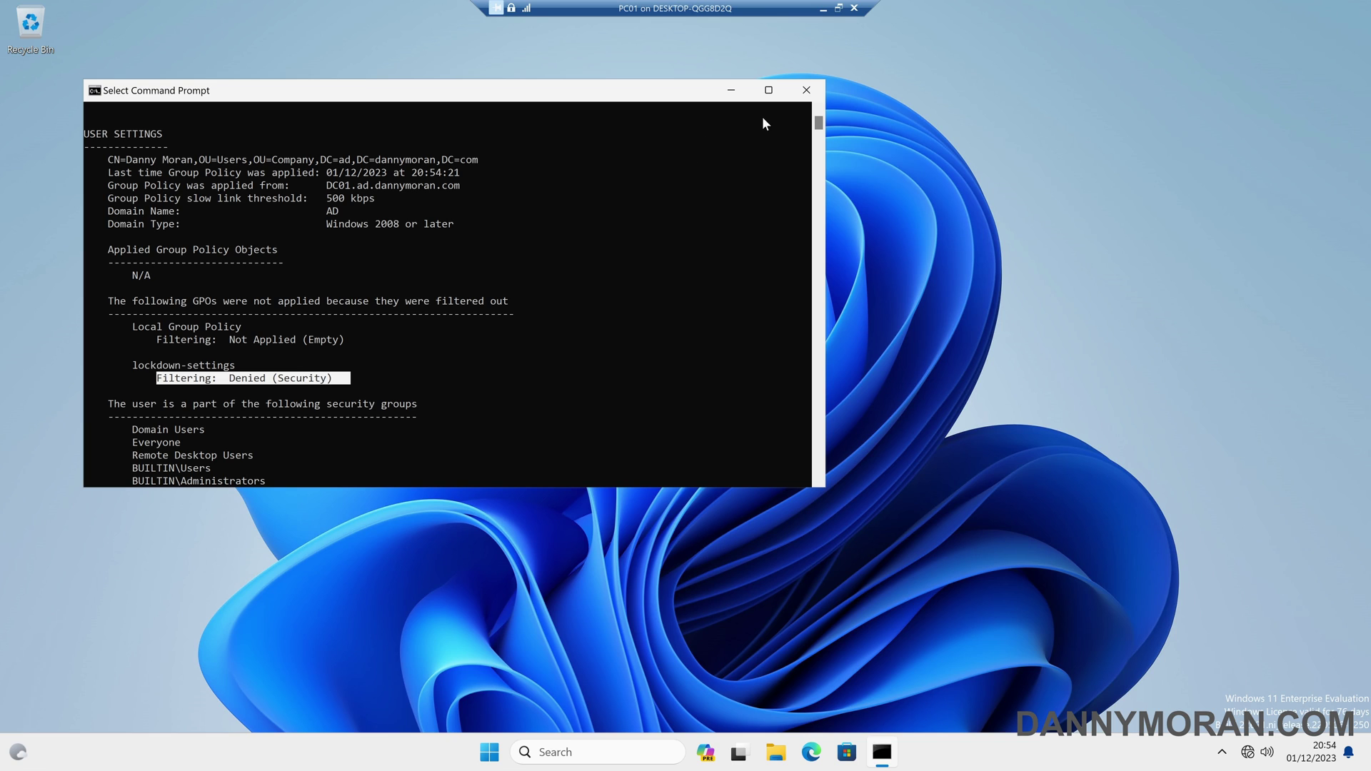
Step: Close Command Prompt to return to the DC01 lockdown-settings Delegation list
{"action": "left_click", "coordinate": [805, 92]}
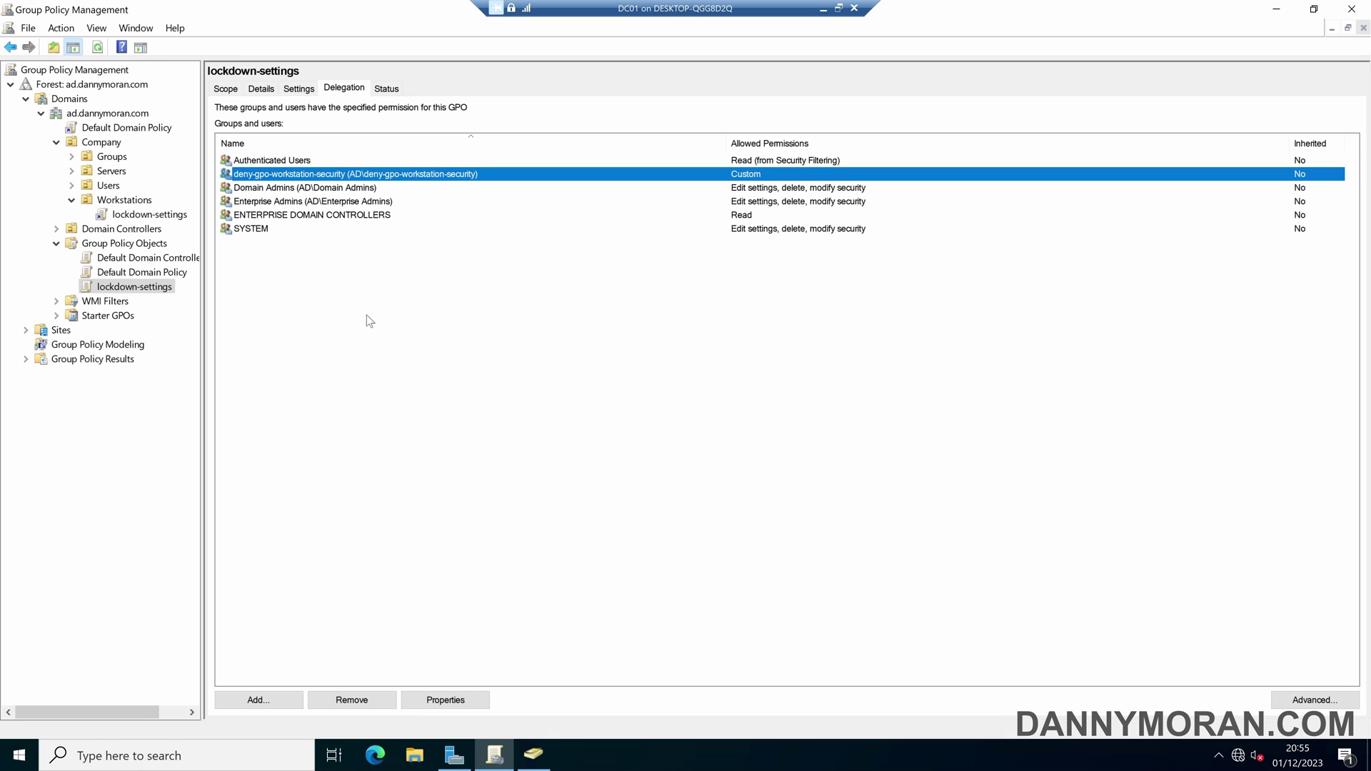